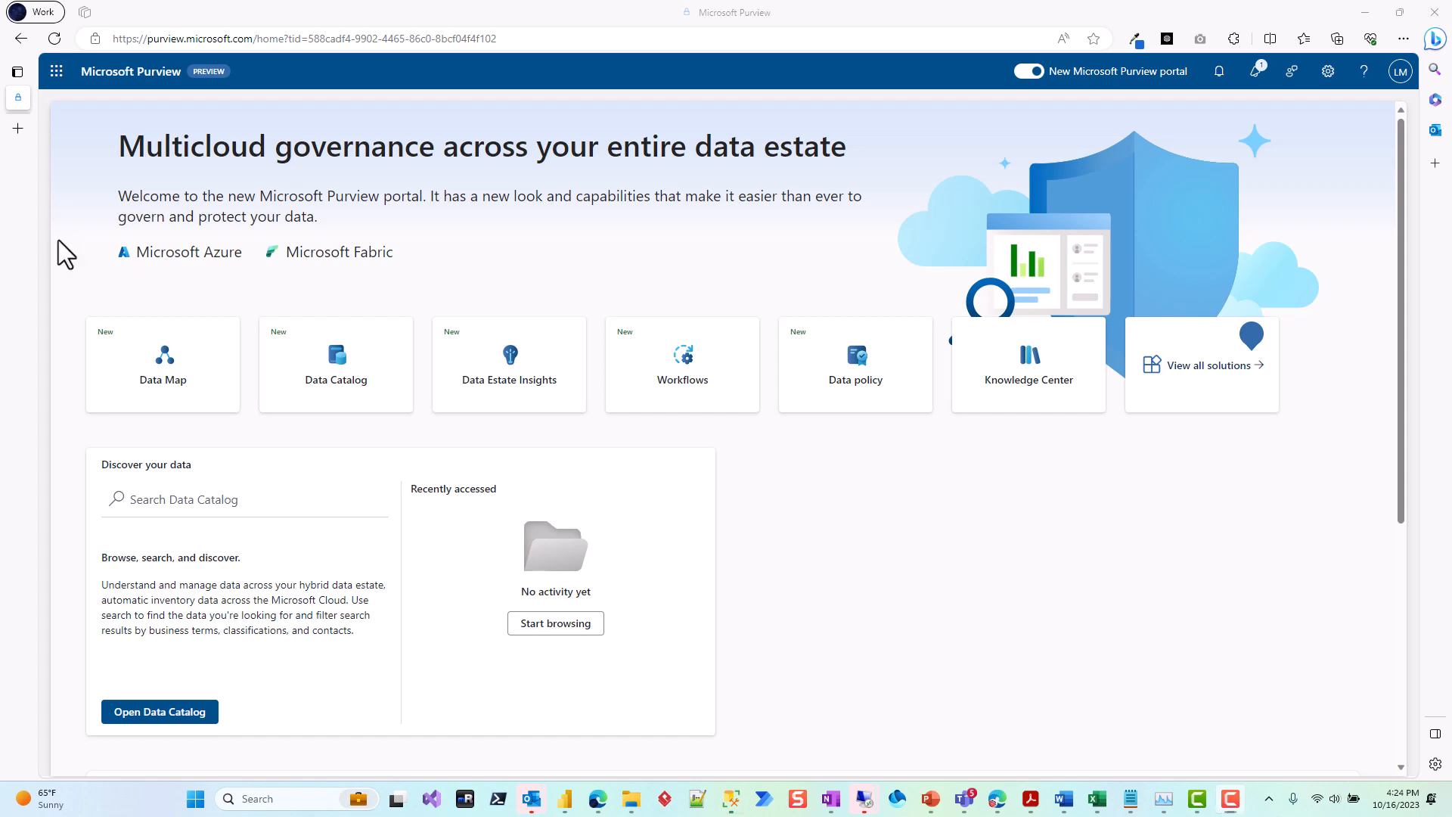
# Step: In SQL Server Management Studio, insert the AdventureWorks2022 database name into the query, remove its brackets and cut it to the clipboard
pyautogui.moveTo(57, 239); pyautogui.dragTo(964, 225)
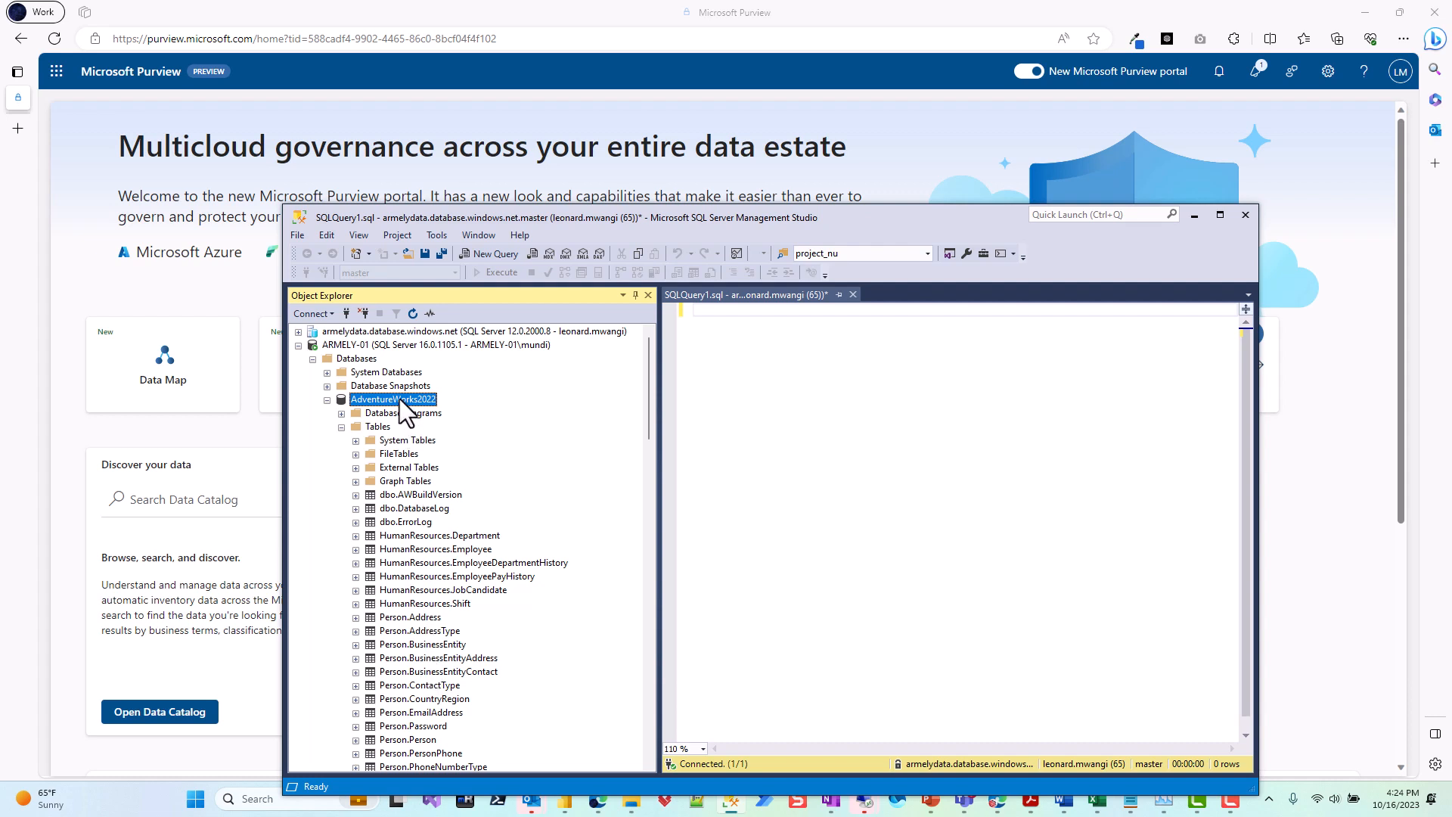
pyautogui.moveTo(399, 398); pyautogui.dragTo(781, 393)
pyautogui.click(828, 314)
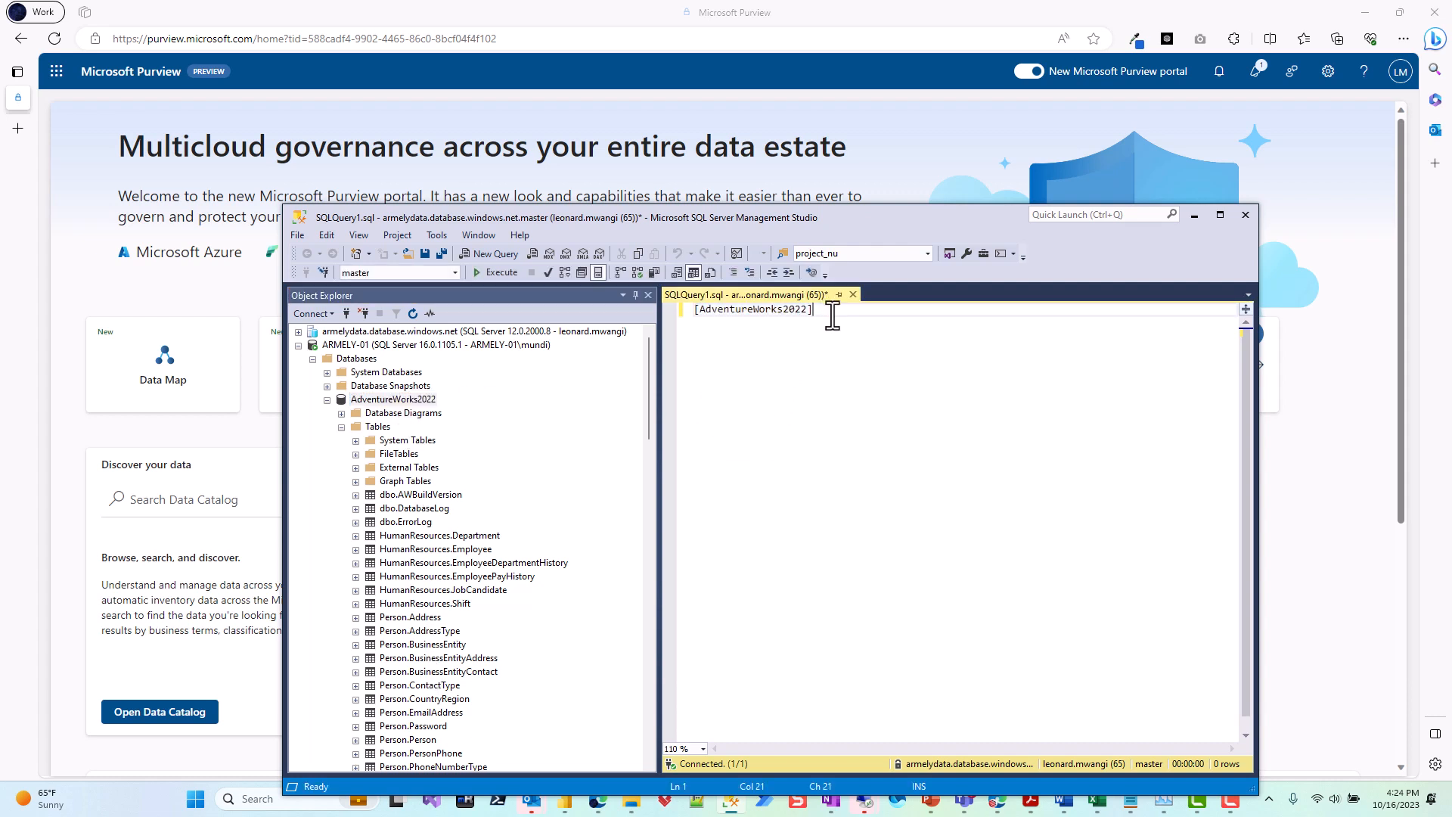
pyautogui.press('Home')
pyautogui.press('Delete')
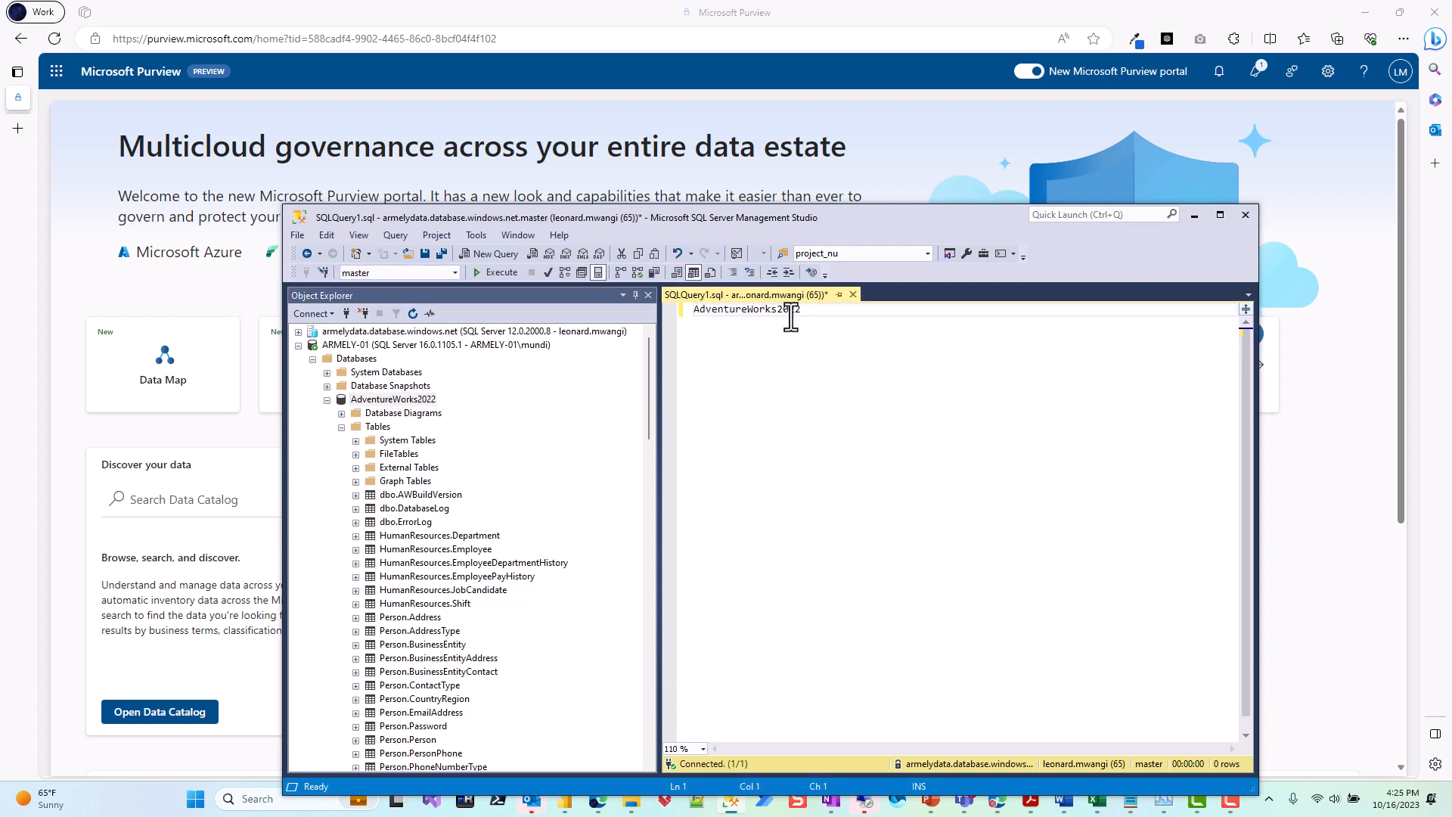
pyautogui.doubleClick(791, 318)
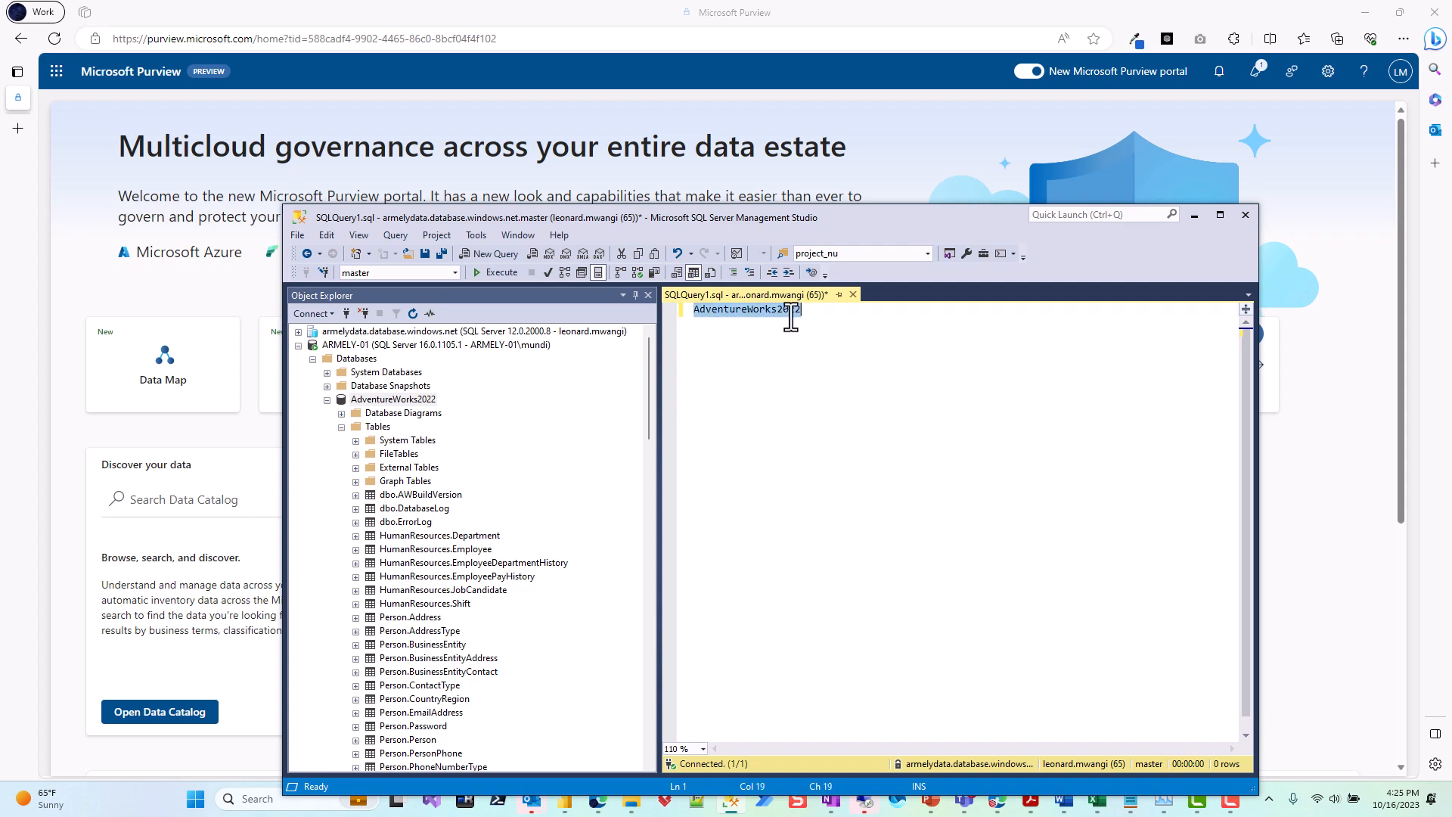
pyautogui.press('Delete')
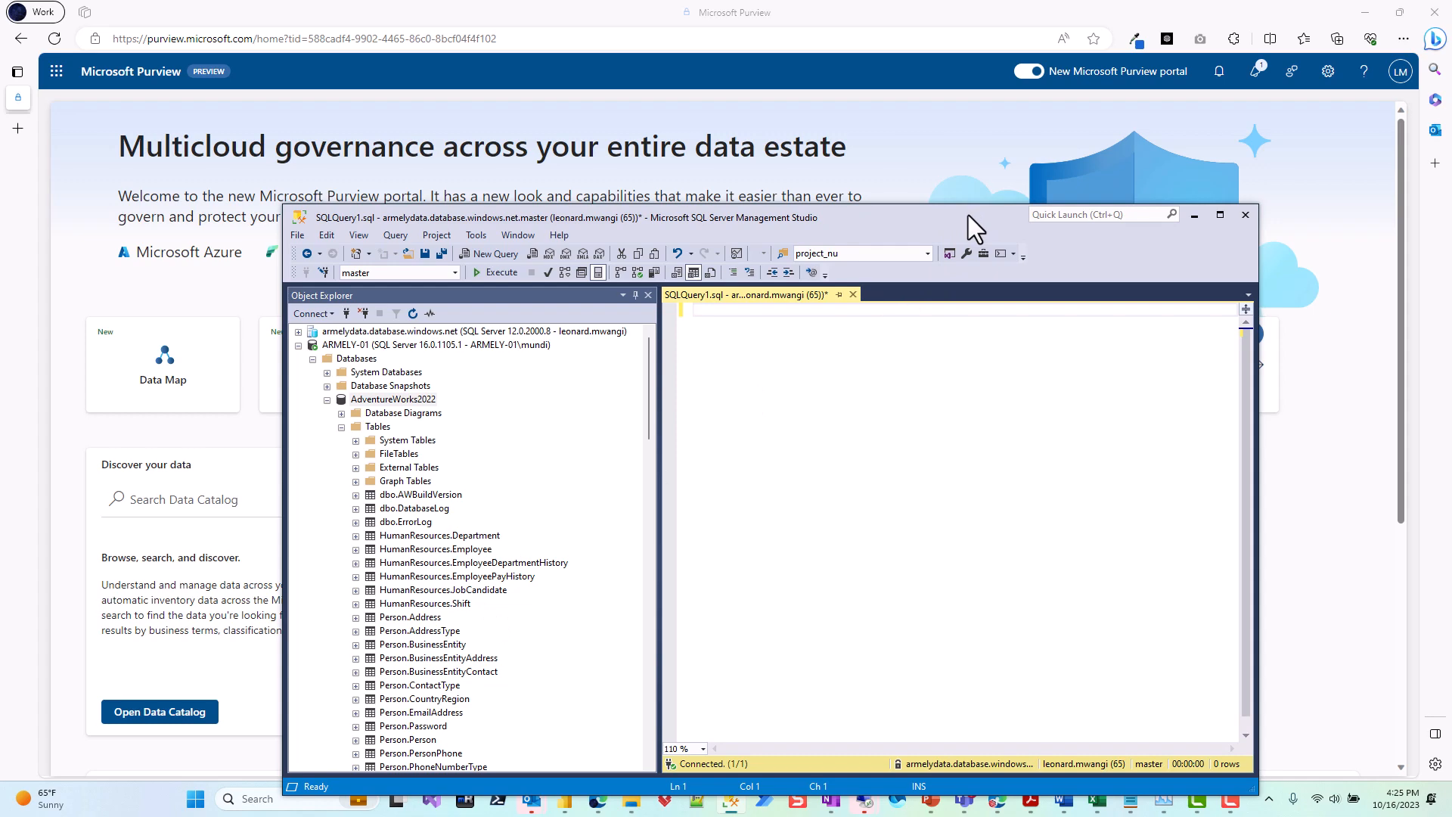
pyautogui.moveTo(968, 216); pyautogui.dragTo(0, 206)
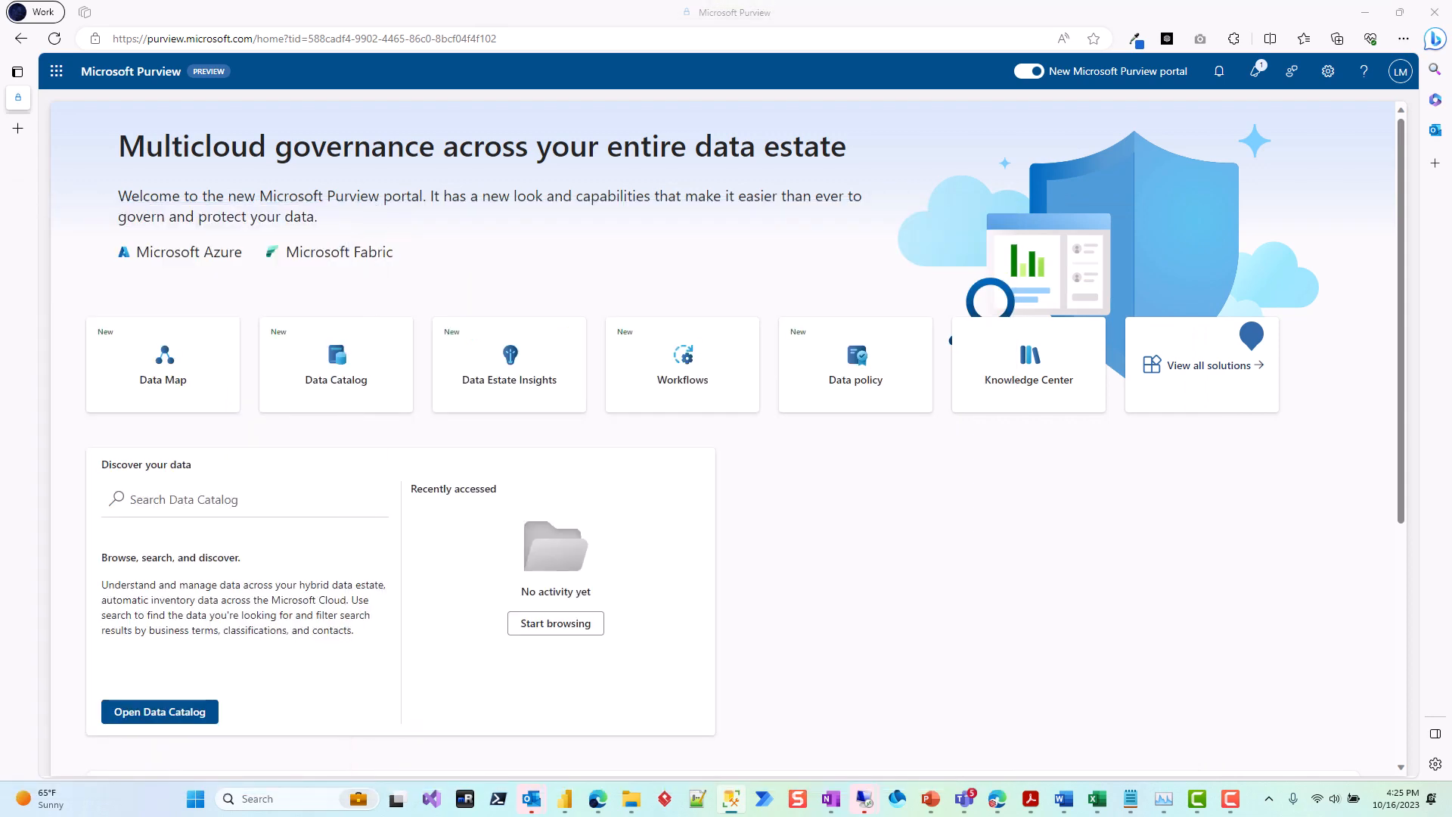
# Step: In Microsoft Purview, open the details of the SqlServer-xOu source in the Data Map and start a new scan
pyautogui.click(162, 360)
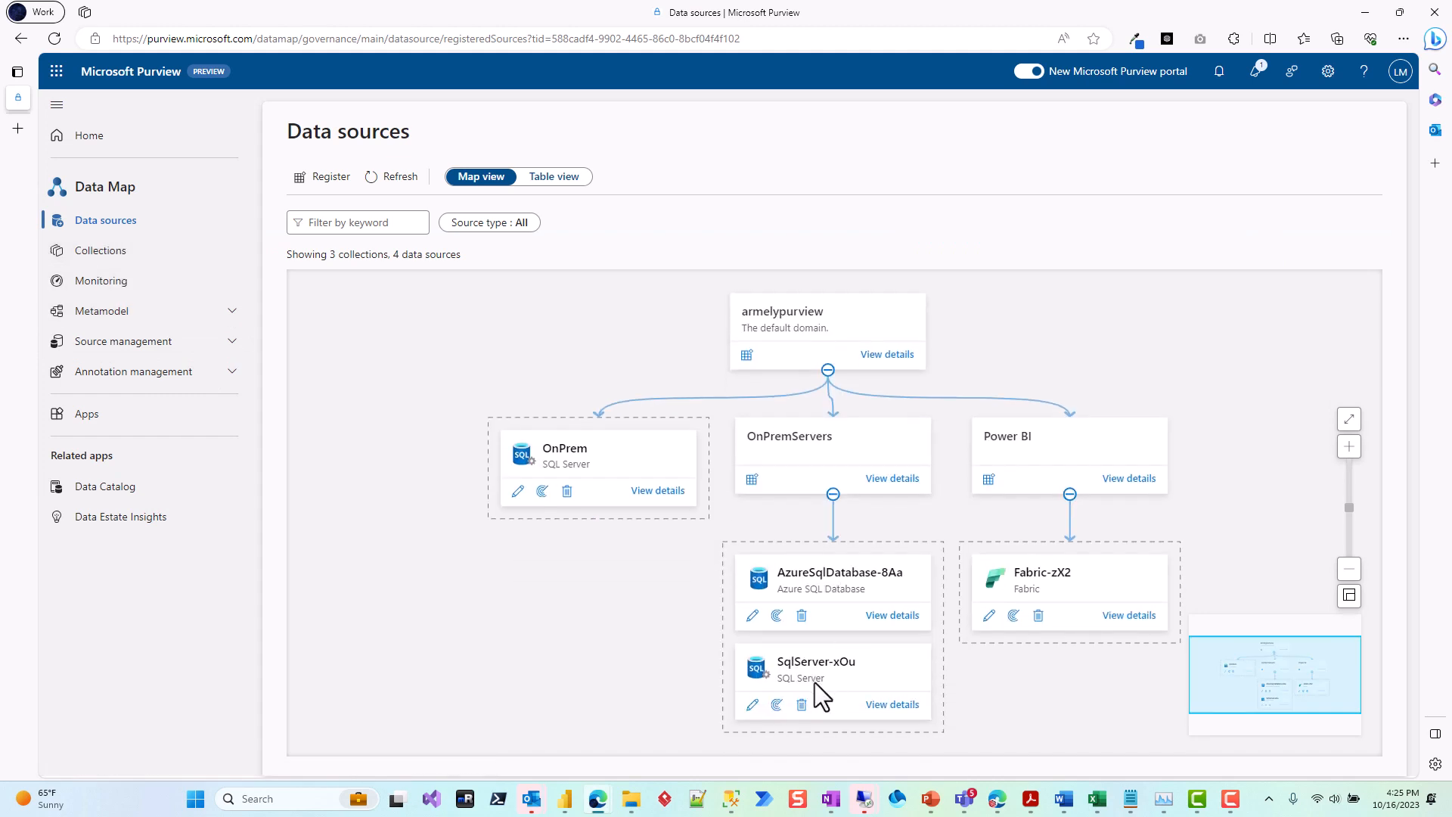
pyautogui.click(892, 704)
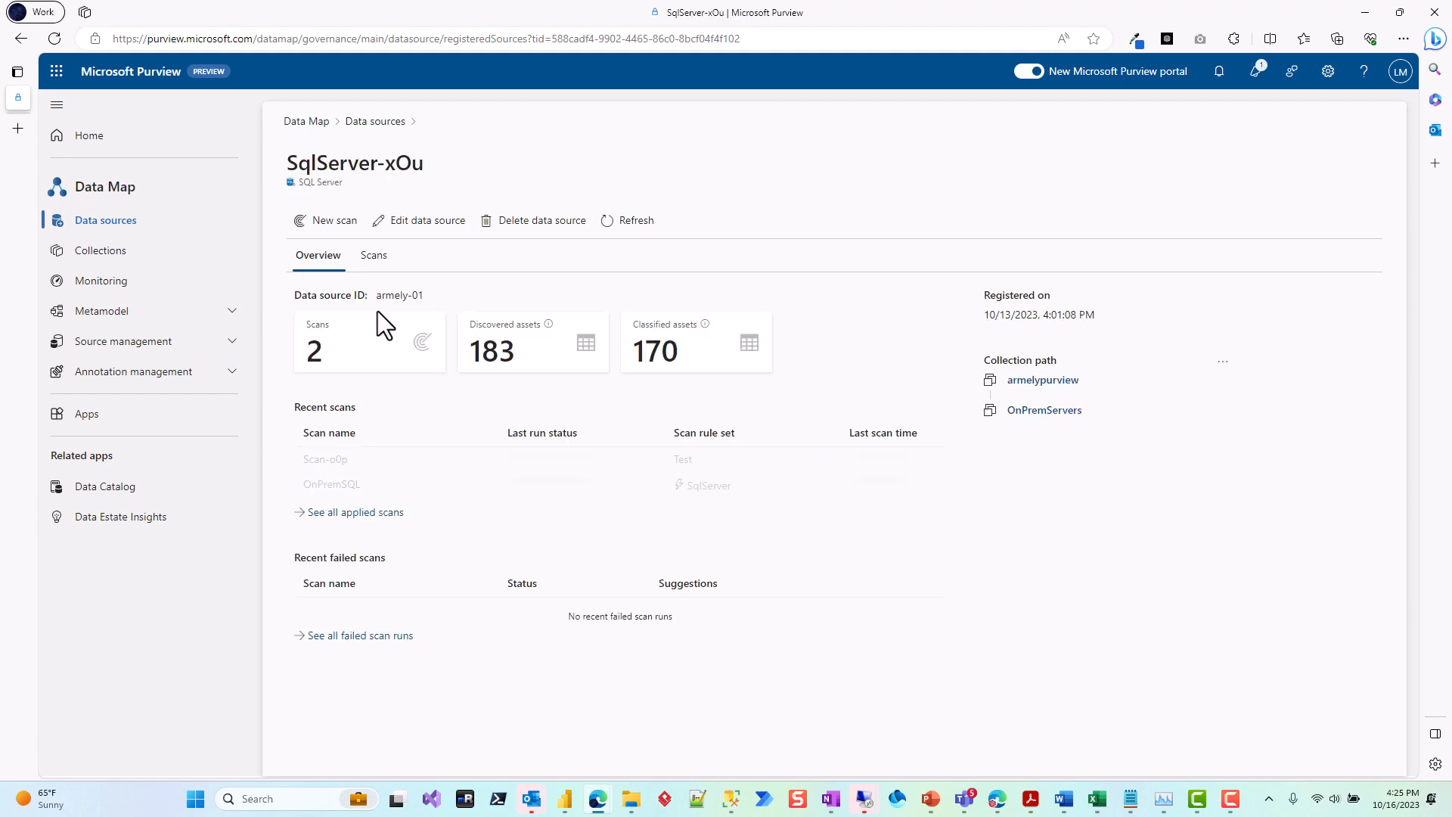
pyautogui.click(314, 220)
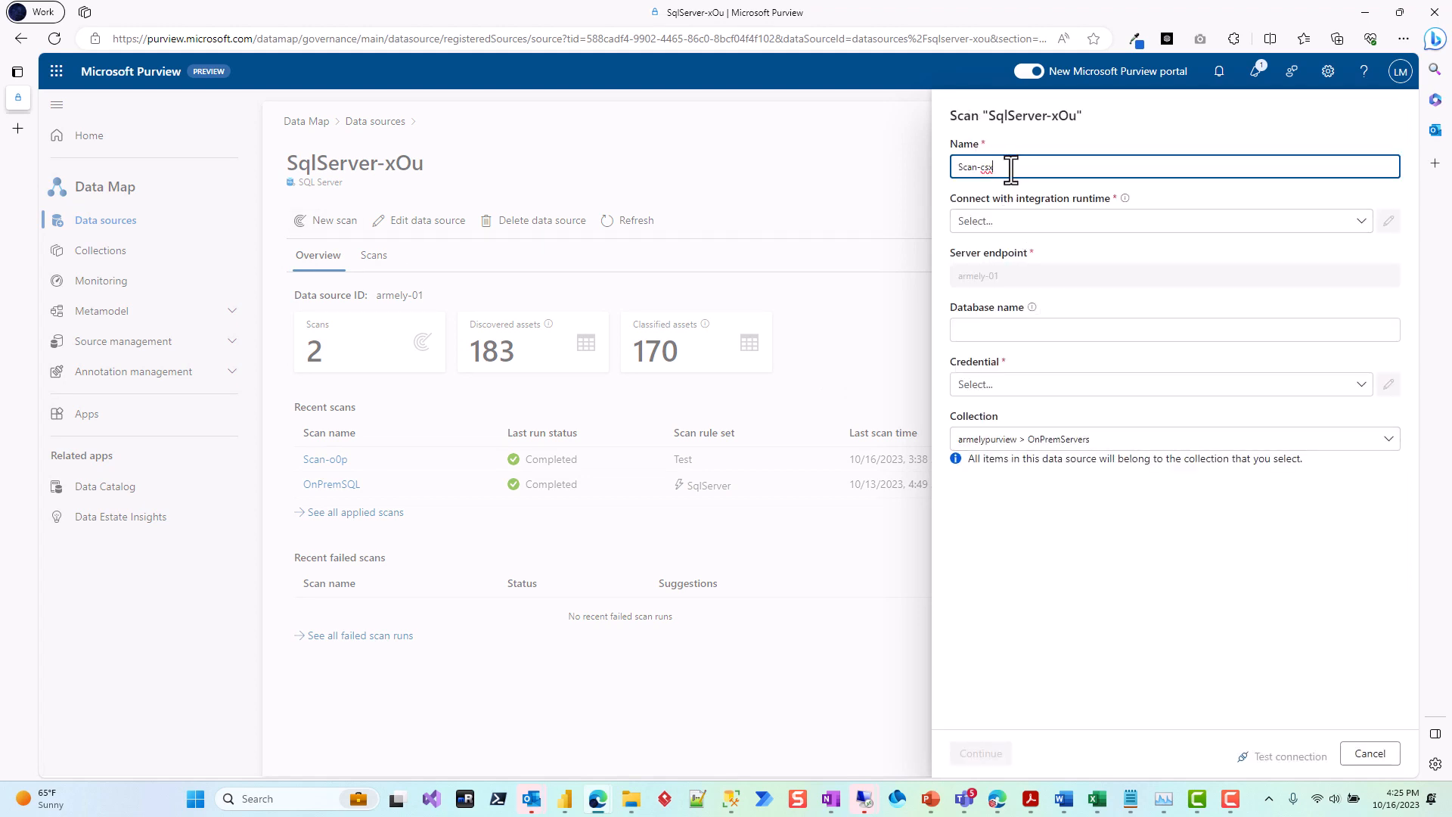
# Step: Configure the scan with runtime ArmelyOnPremRuntime, database AdventureWorks2022 and credential OnPremSQLServs, and test the connection before continuing
pyautogui.click(1045, 219)
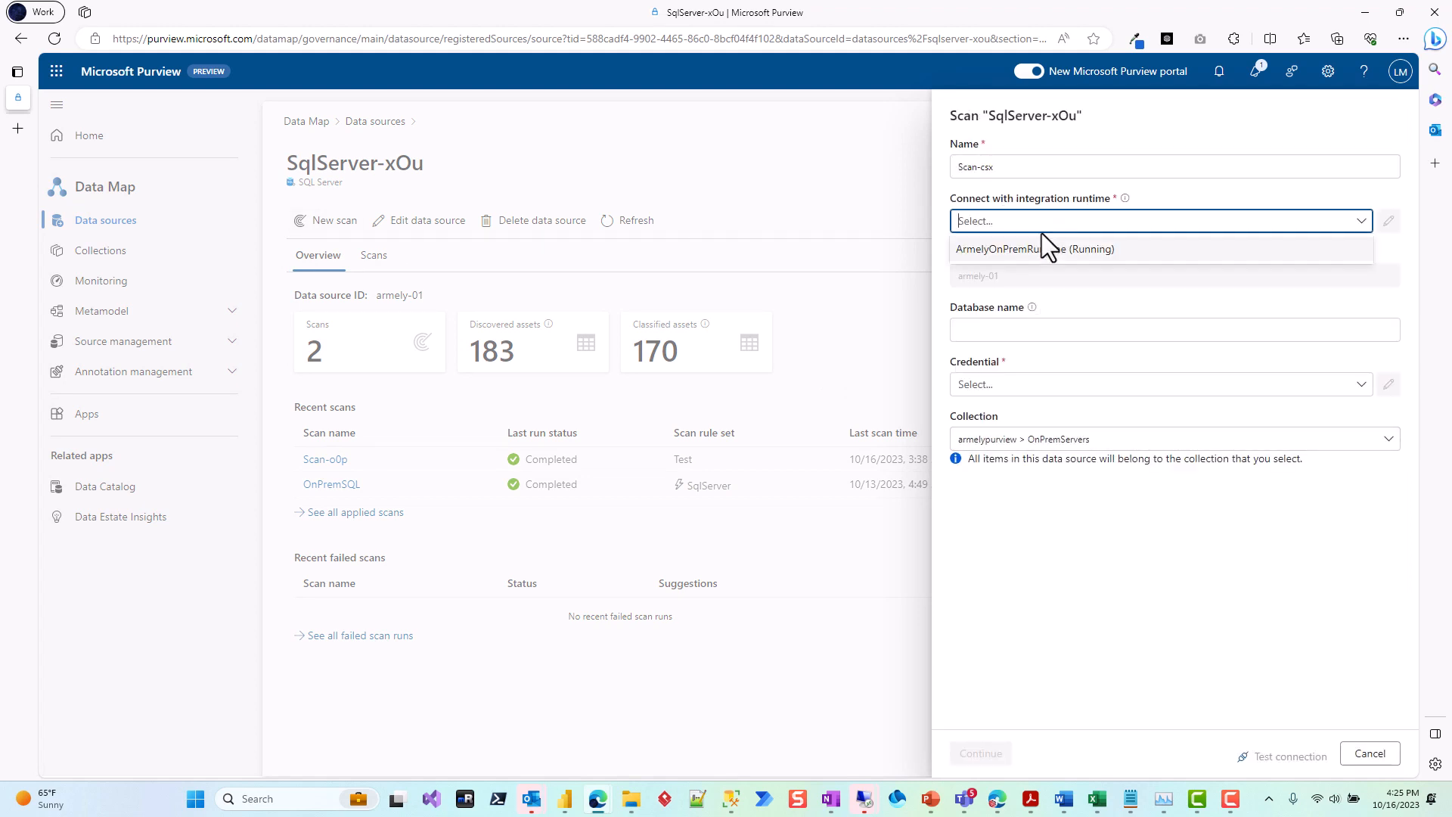
pyautogui.click(1037, 248)
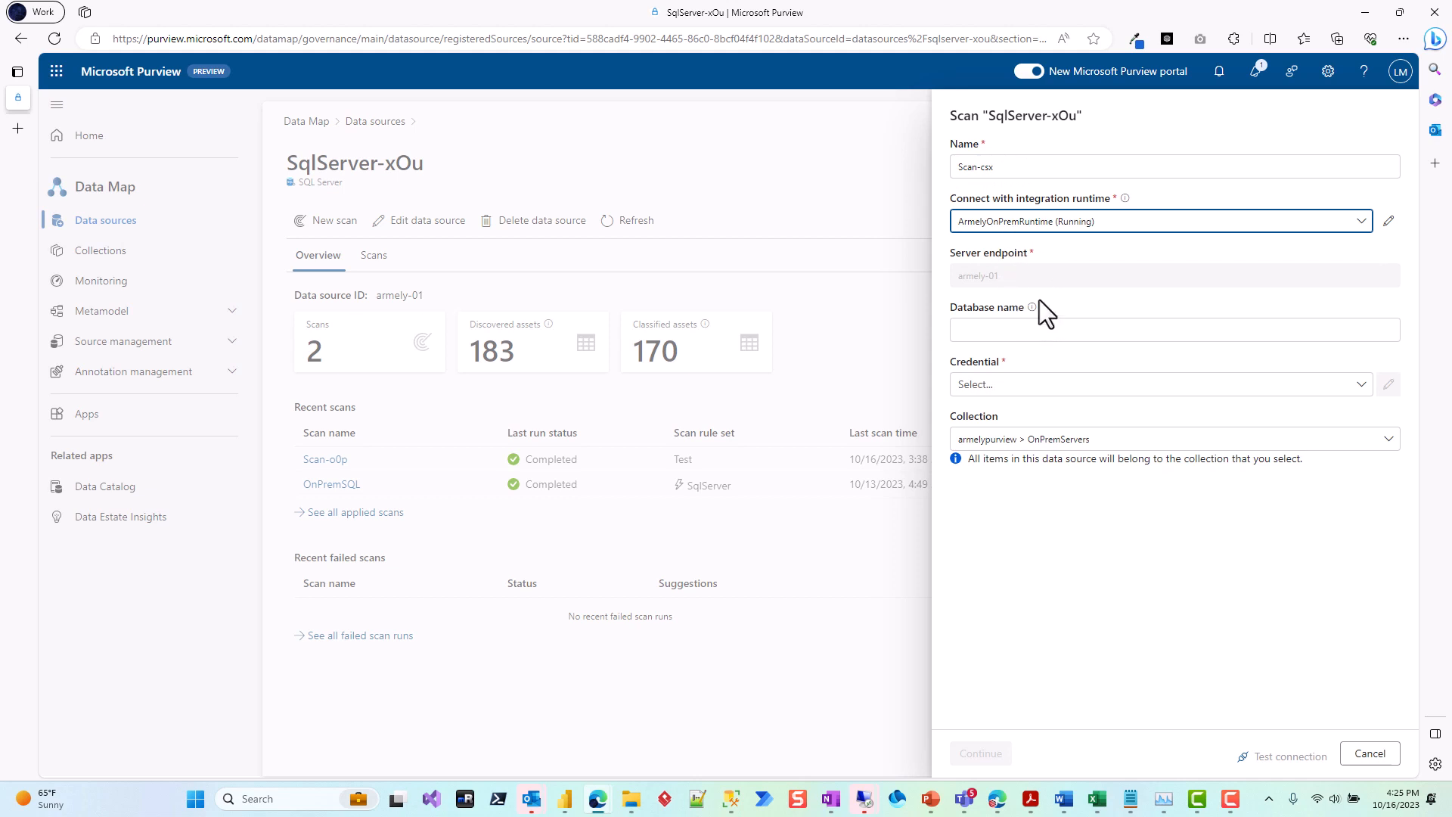
pyautogui.click(1046, 327)
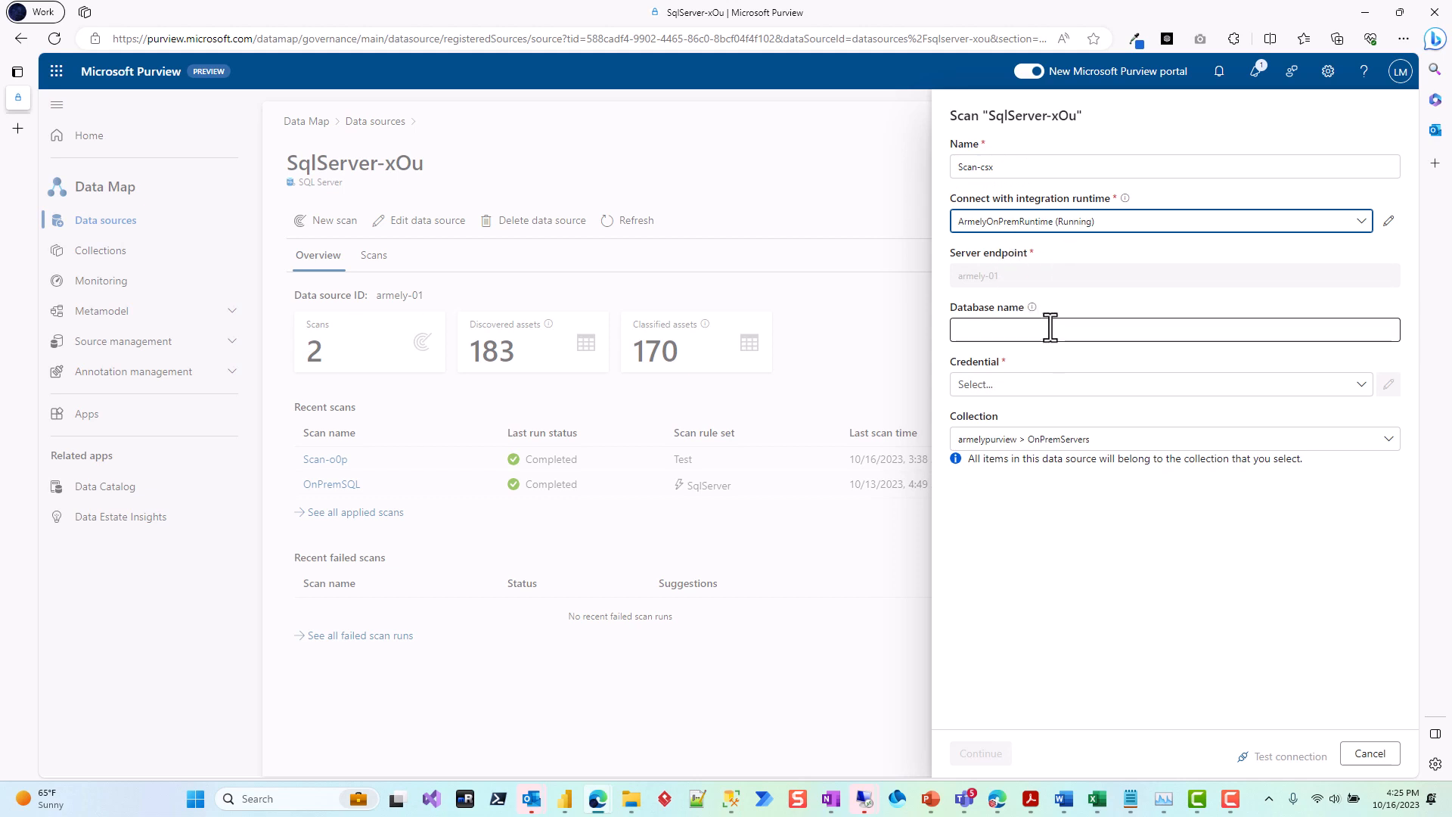
pyautogui.hotkey('ctrl', 'v')
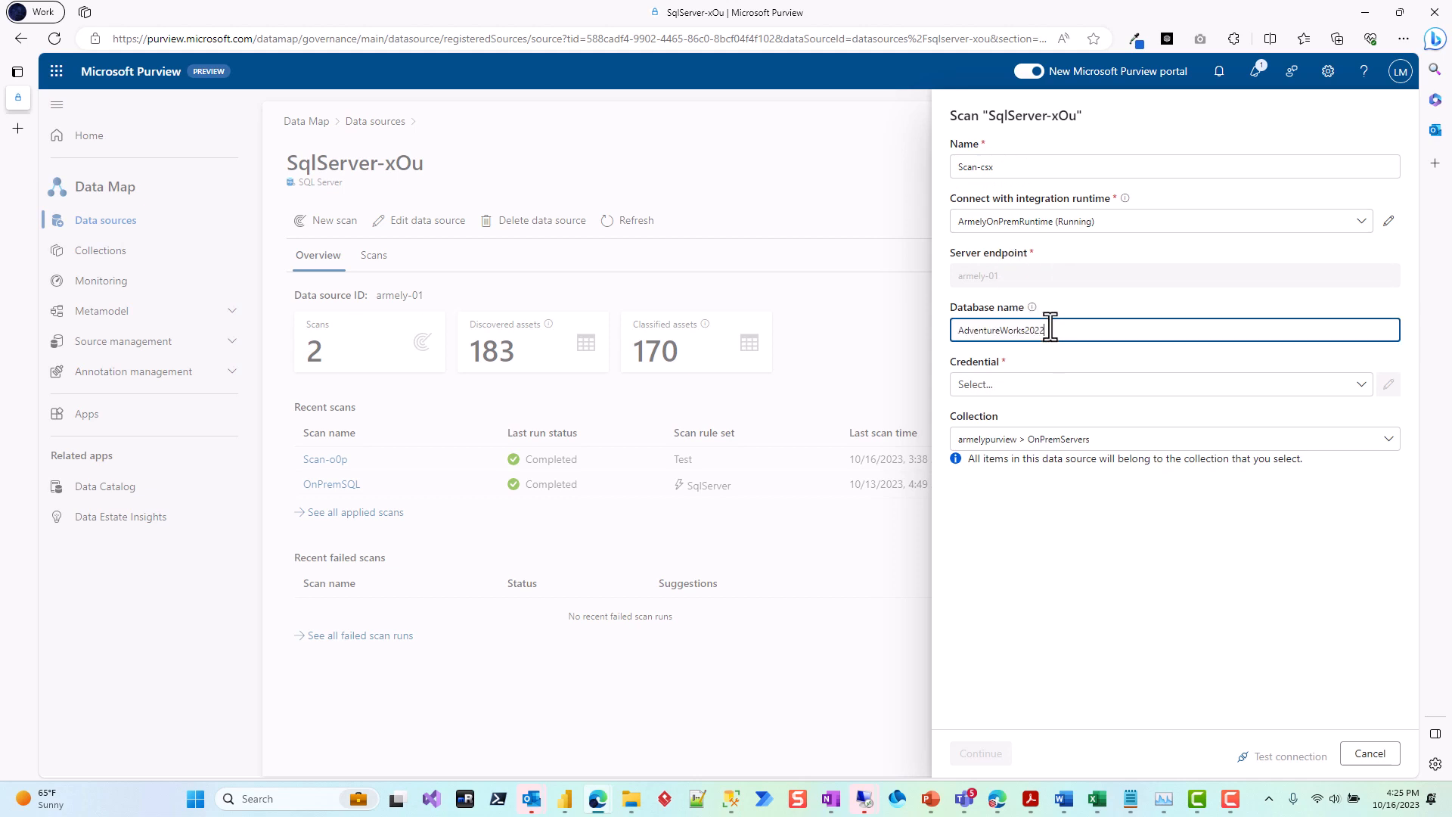
pyautogui.click(1045, 384)
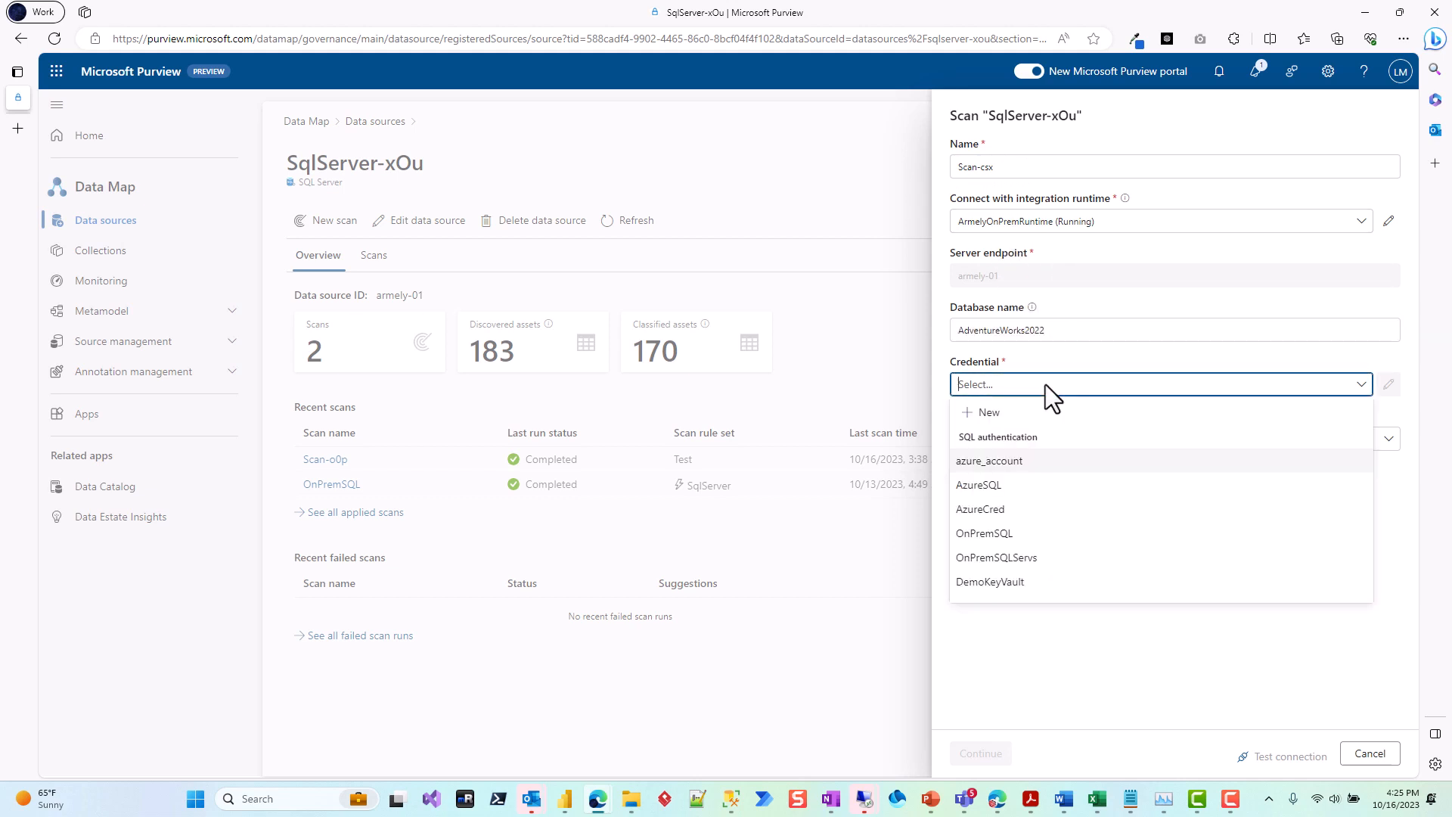
pyautogui.click(1026, 560)
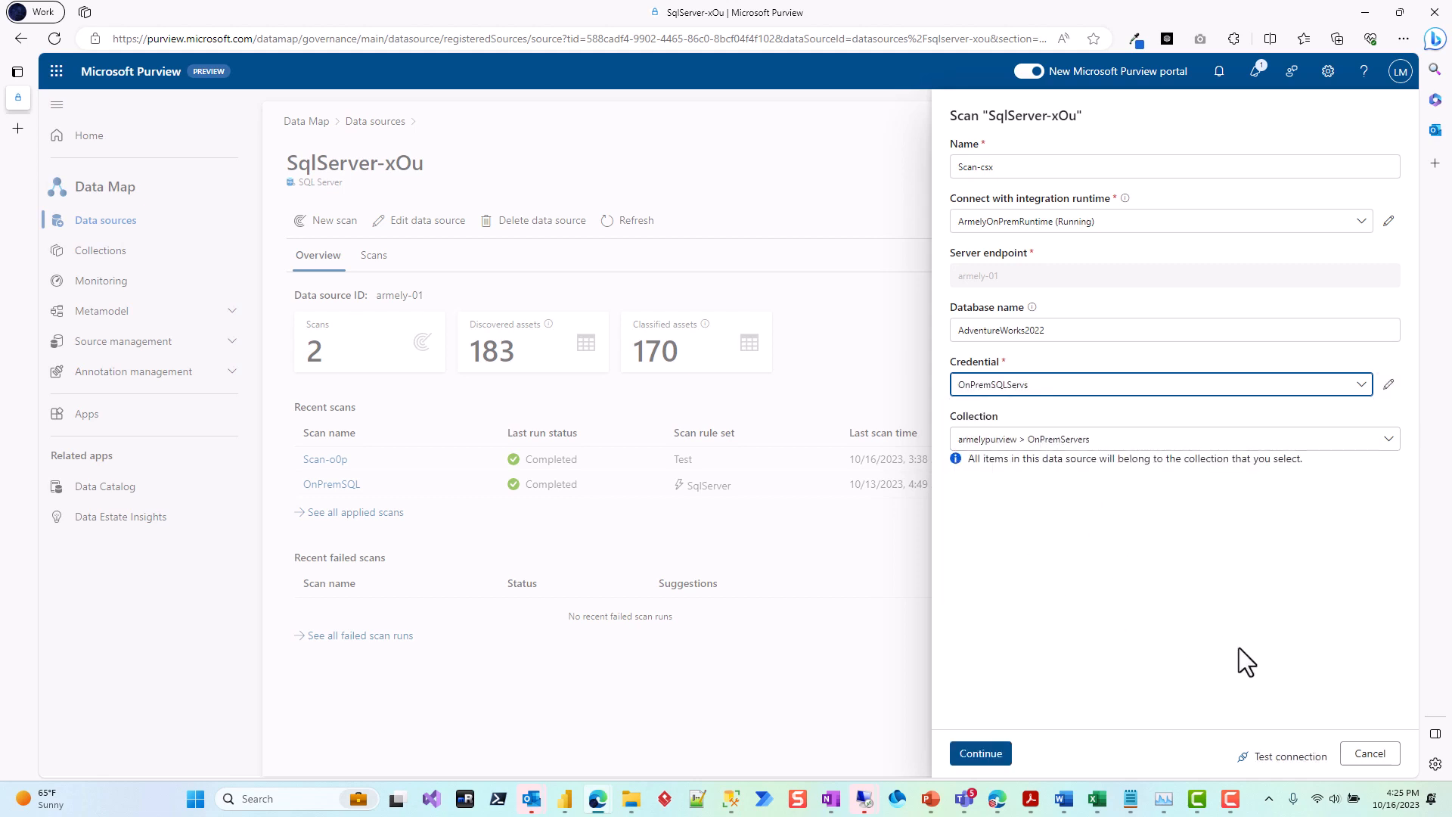
pyautogui.click(1290, 757)
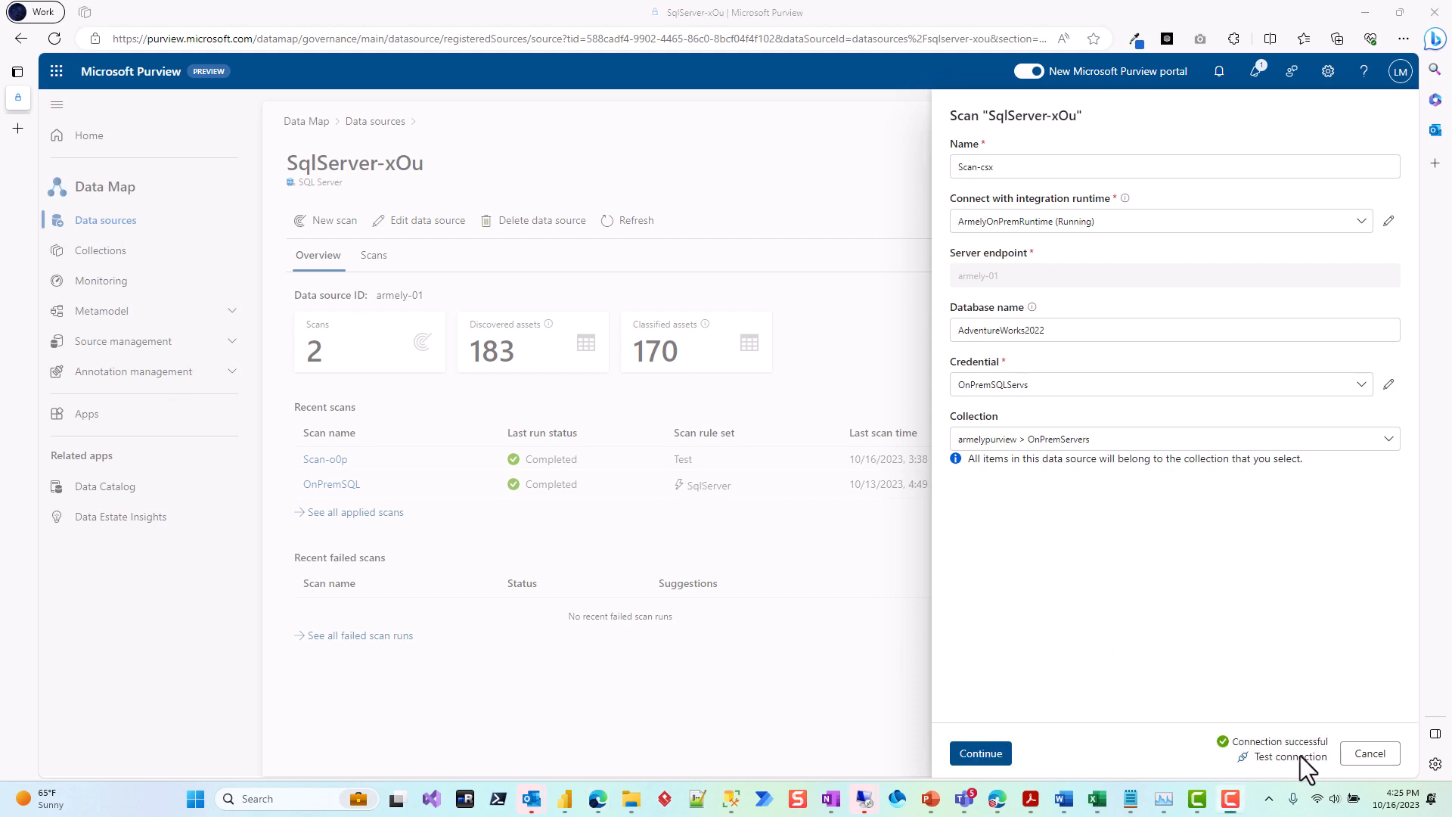
pyautogui.click(983, 754)
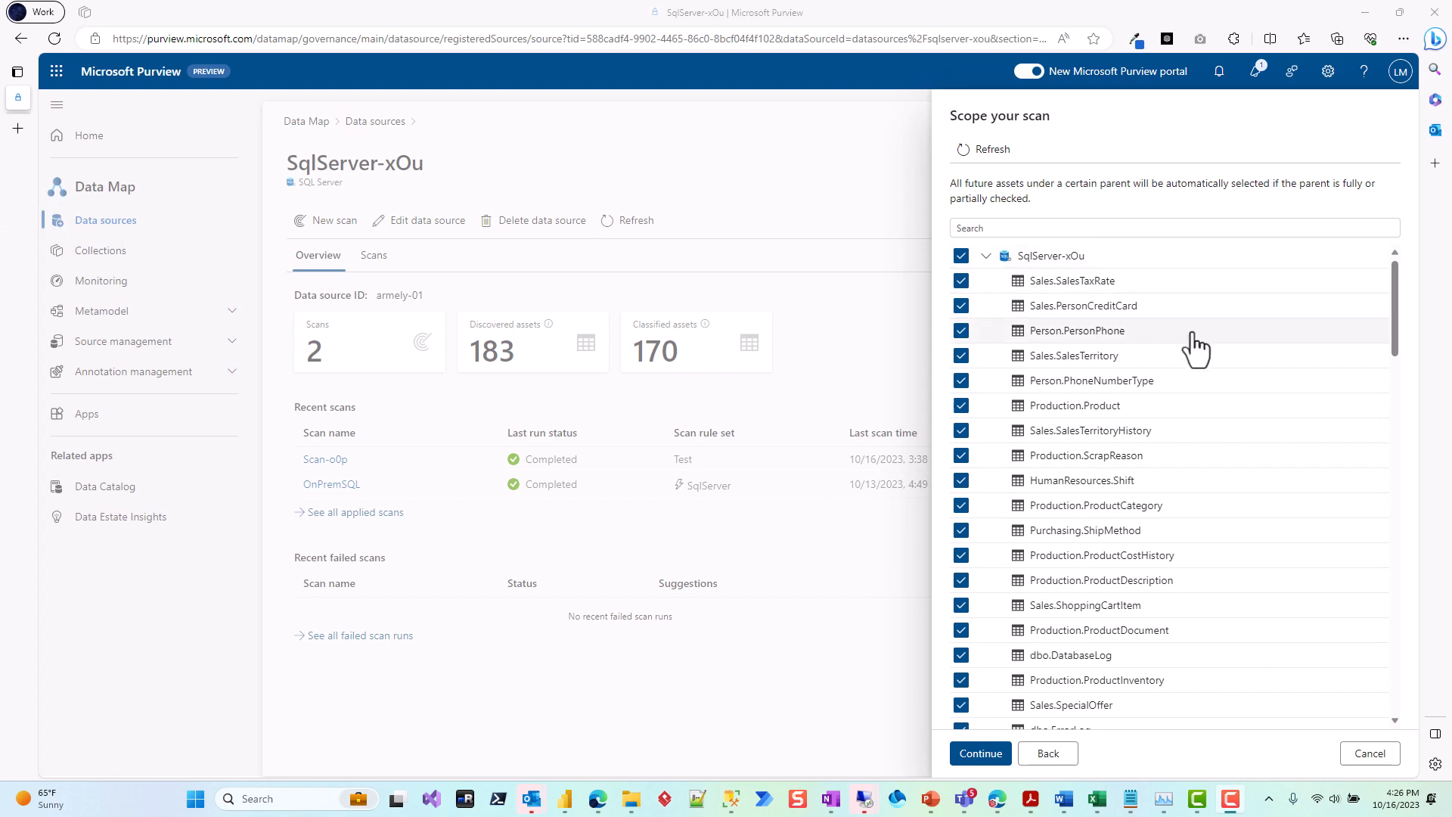
# Step: Review the database tables in the scan scope and accept the scope with all tables selected
pyautogui.scroll(-6, 1212, 361)
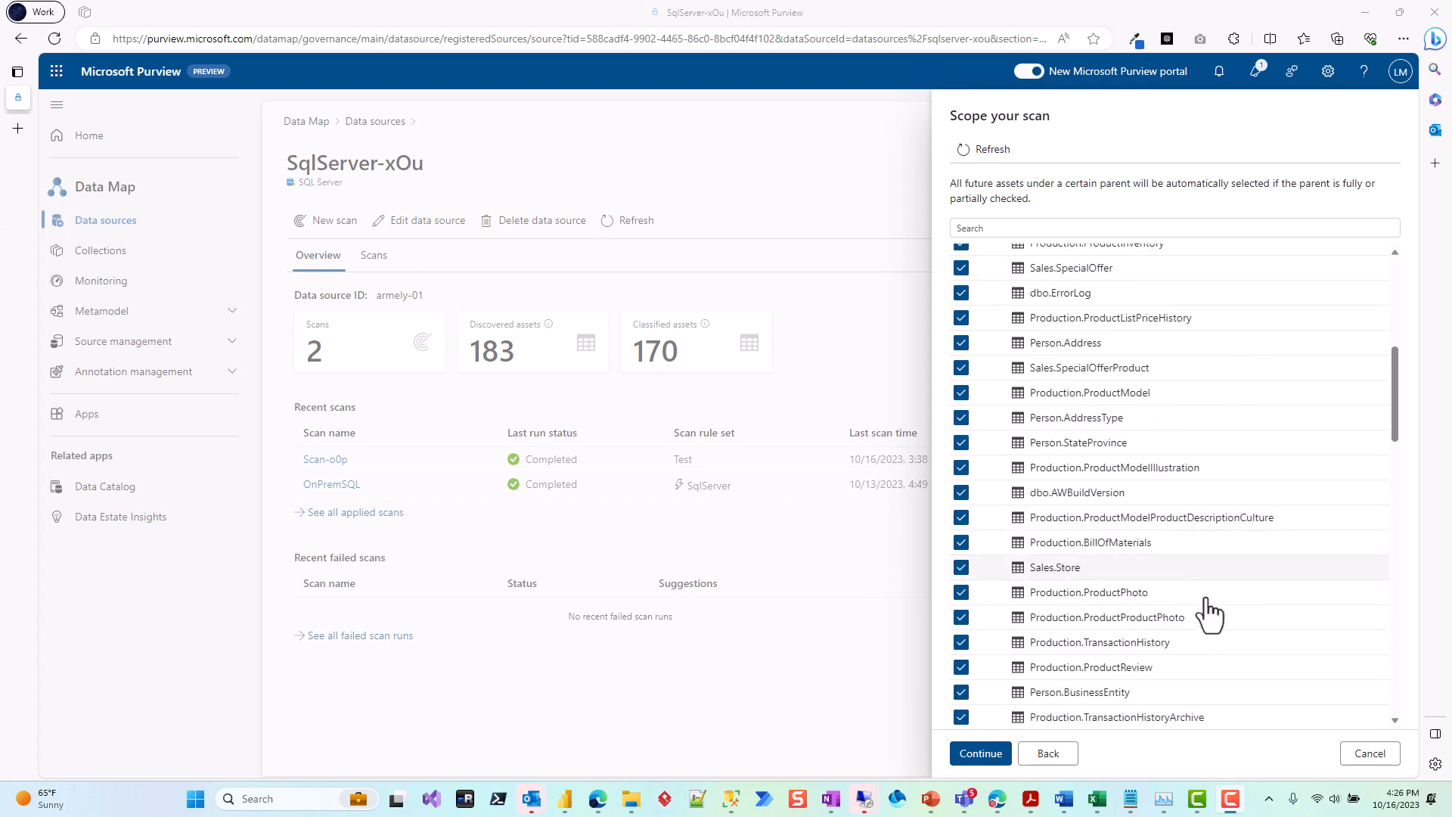
pyautogui.scroll(-2, 1209, 609)
pyautogui.scroll(-2, 1112, 628)
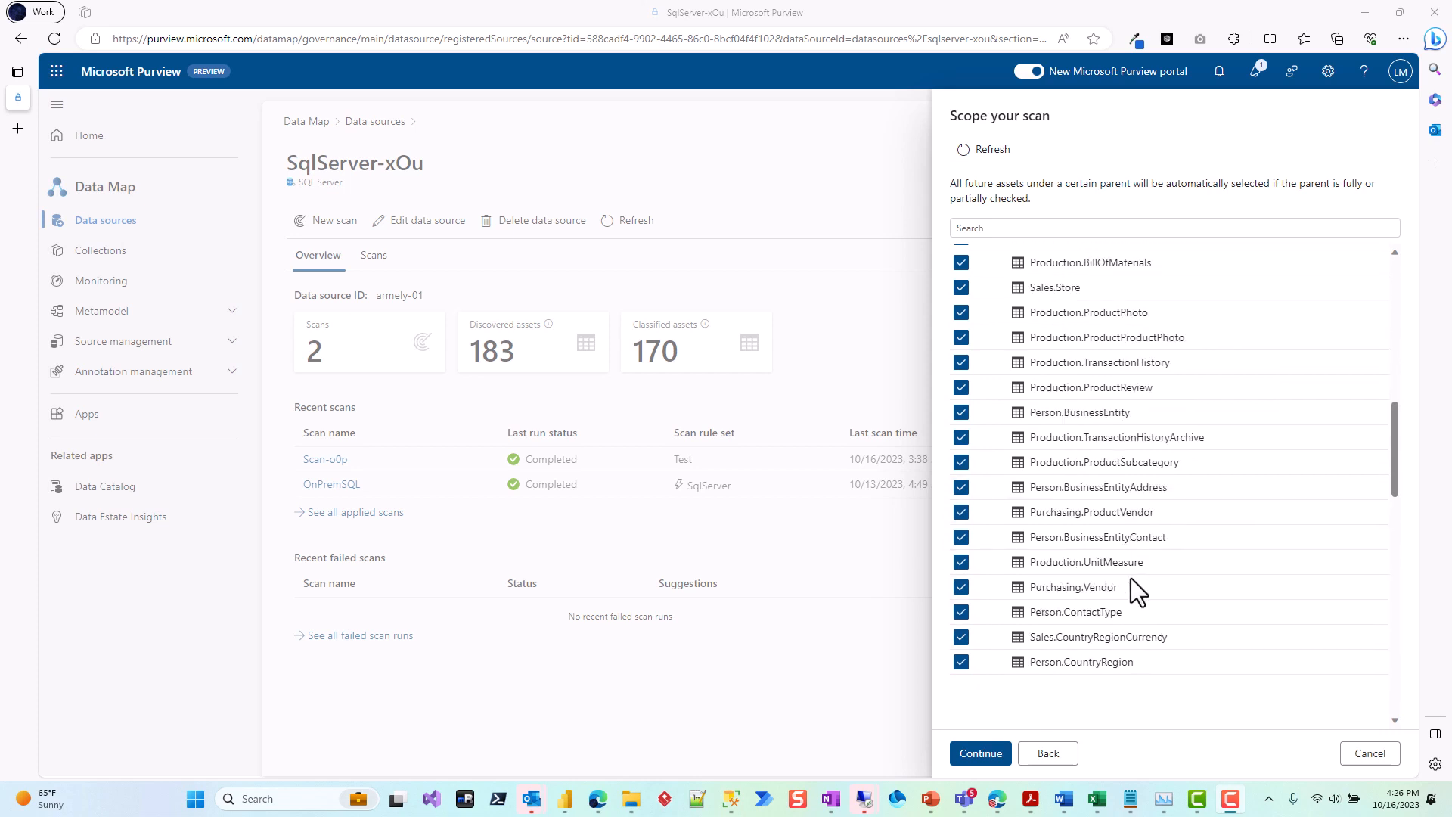
pyautogui.scroll(2, 1100, 514)
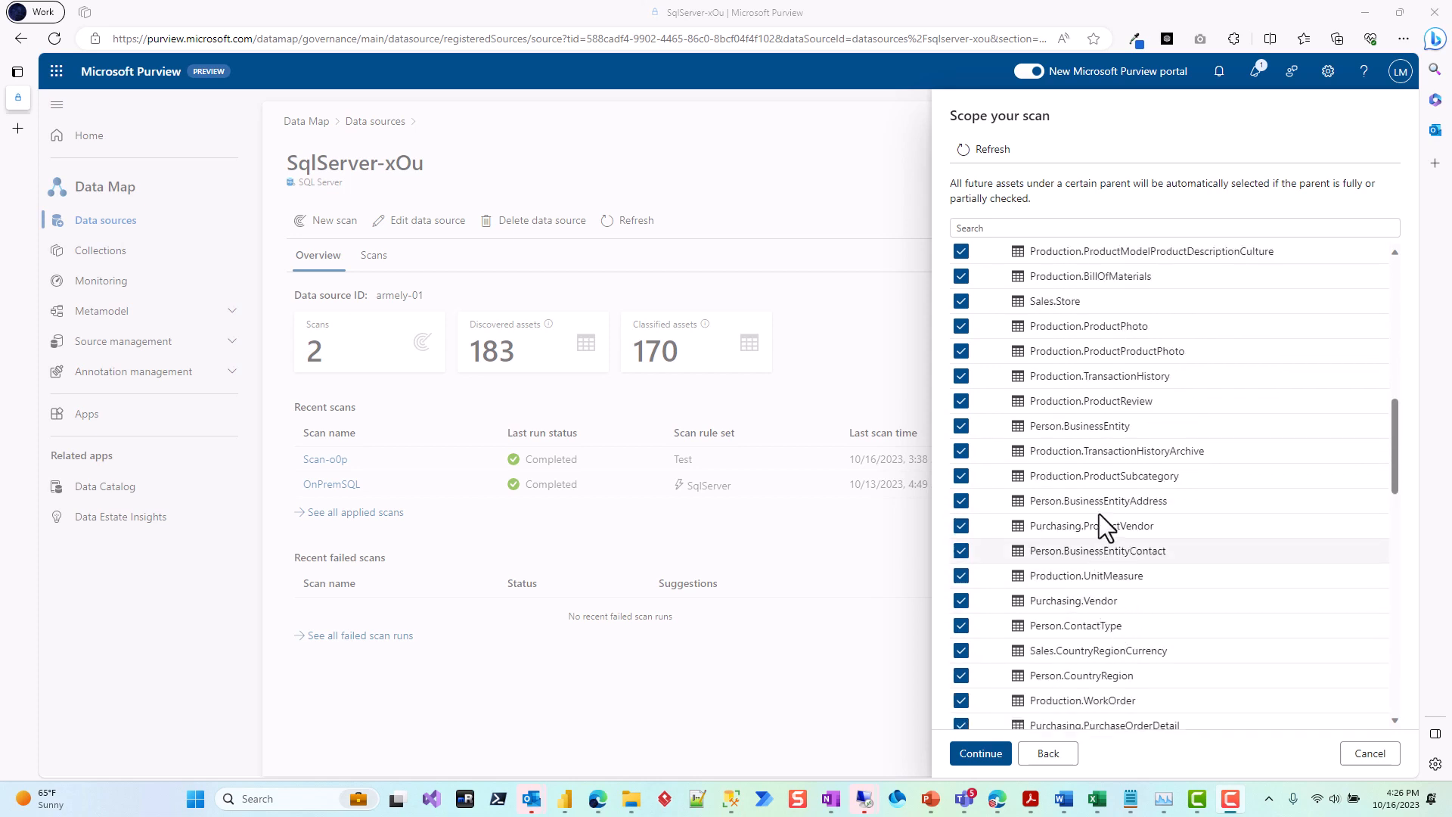
pyautogui.scroll(2, 1089, 370)
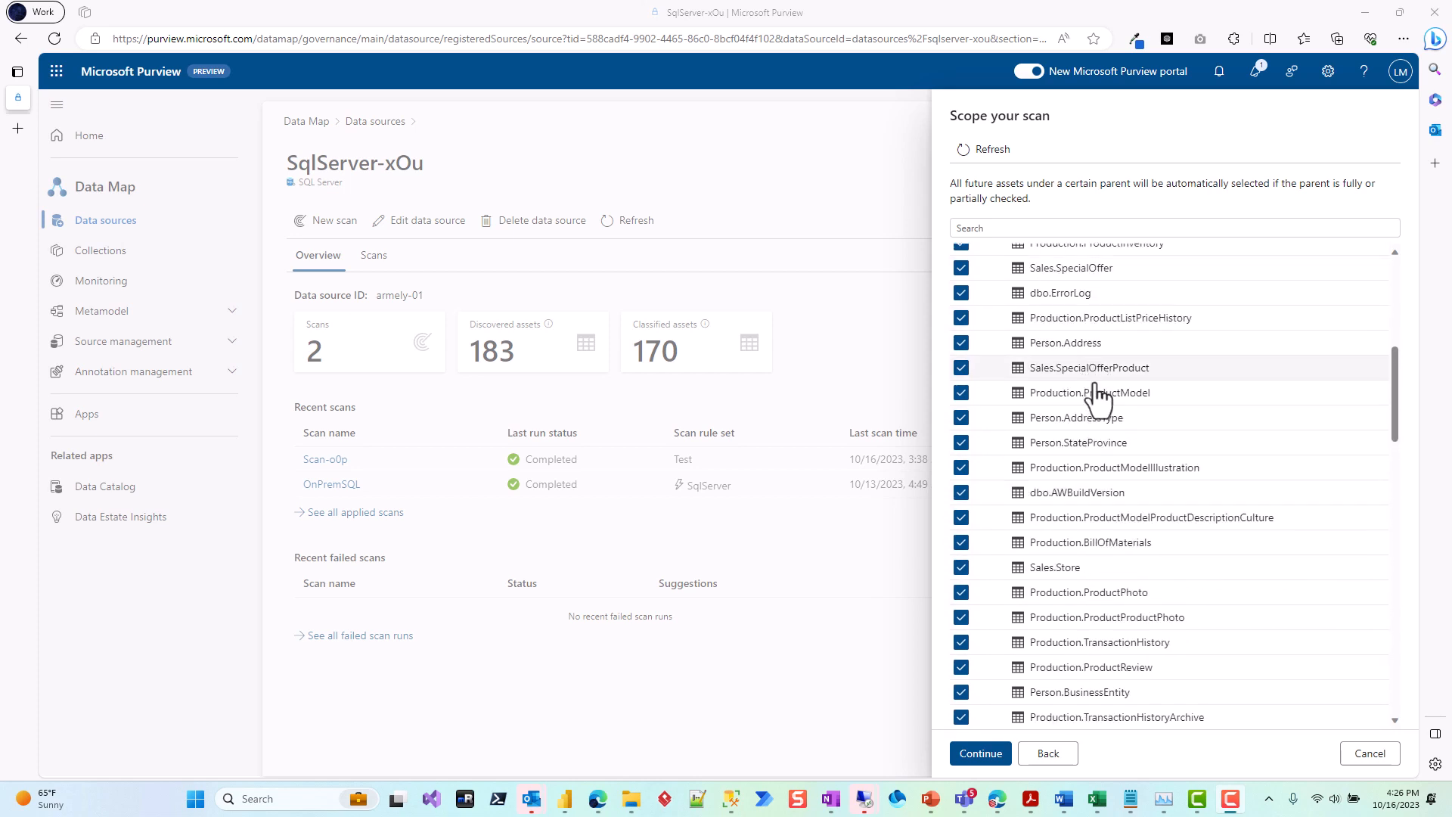
pyautogui.scroll(3, 1083, 499)
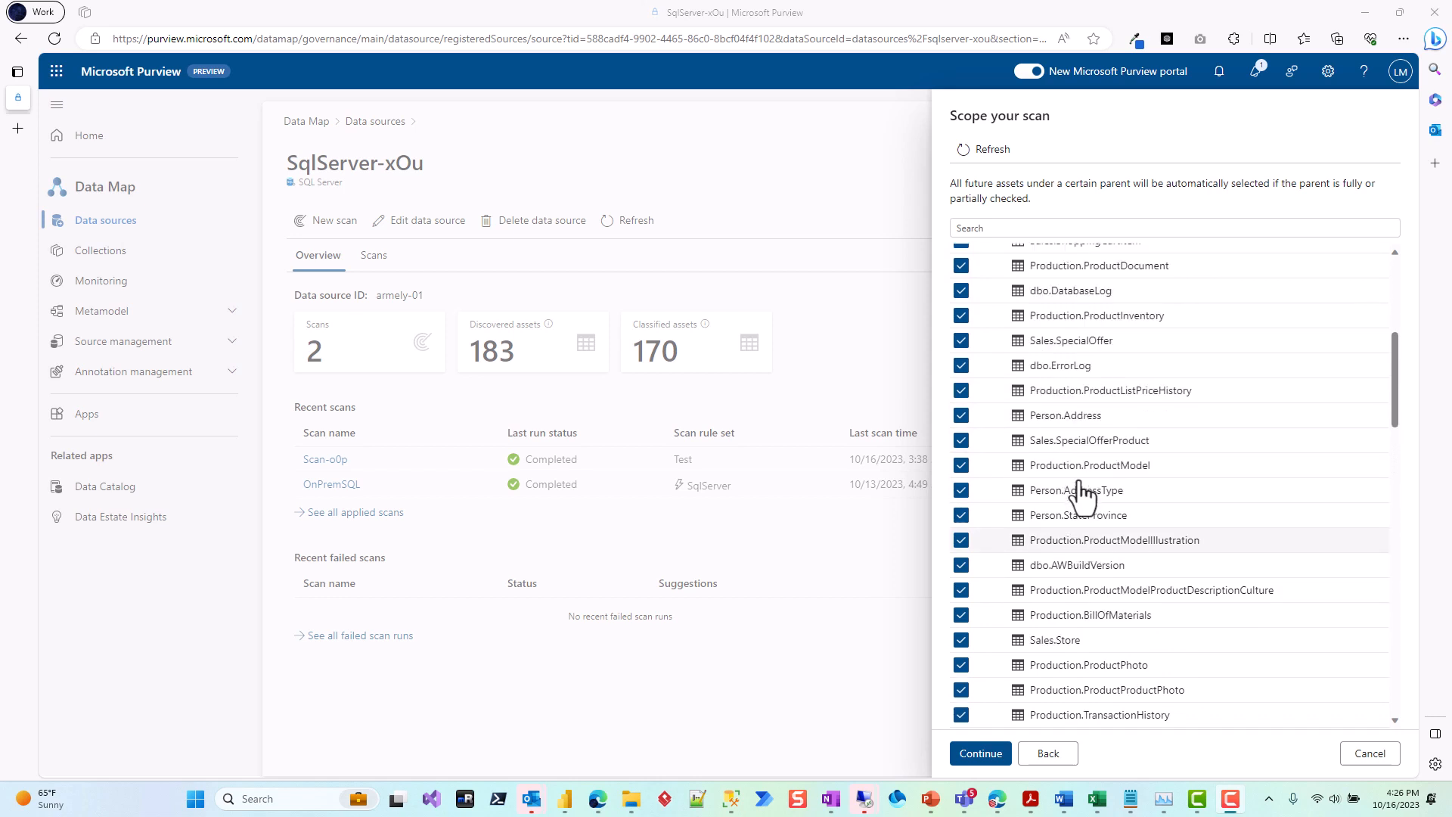
pyautogui.scroll(1, 1079, 478)
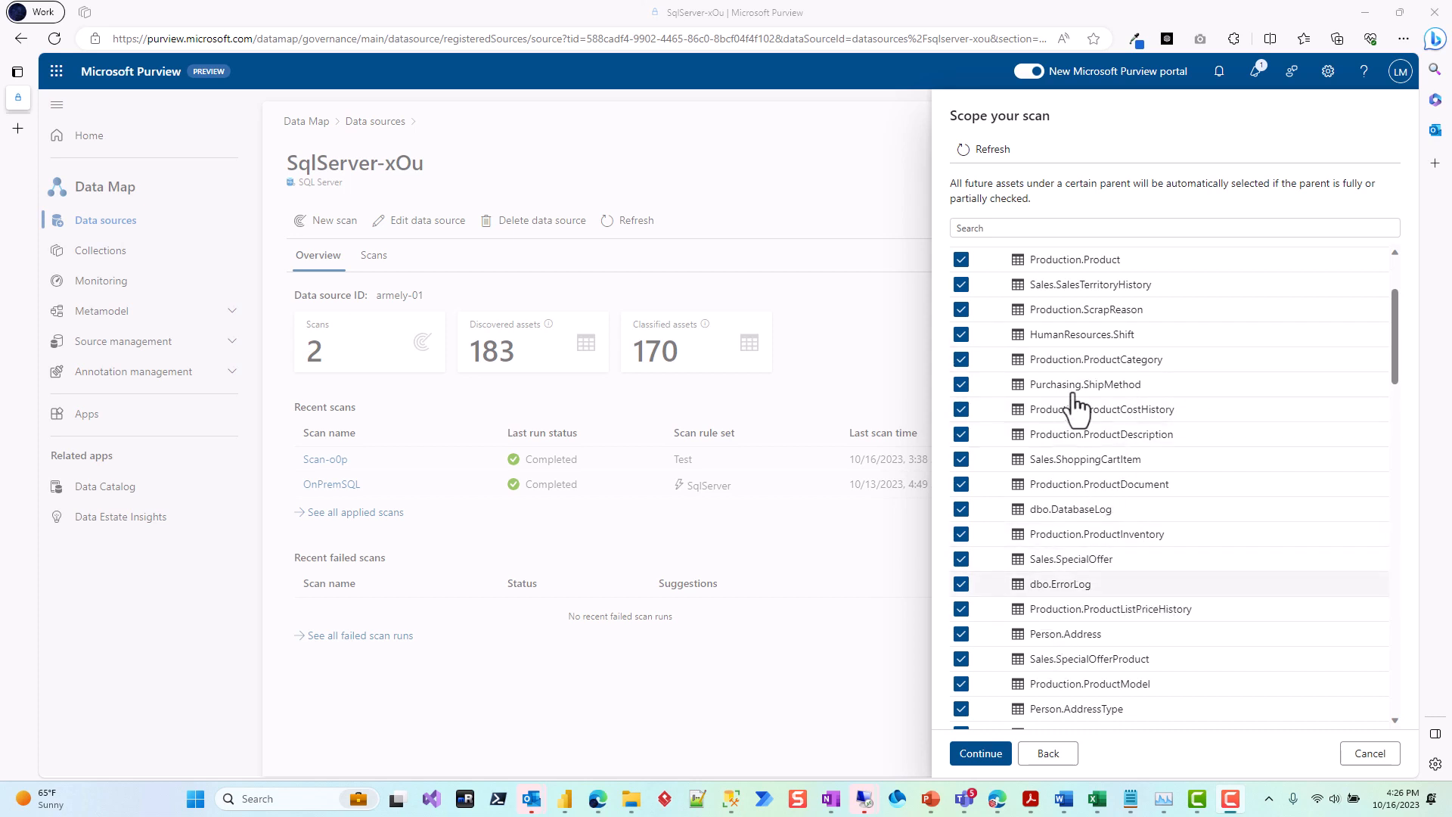
pyautogui.click(1004, 748)
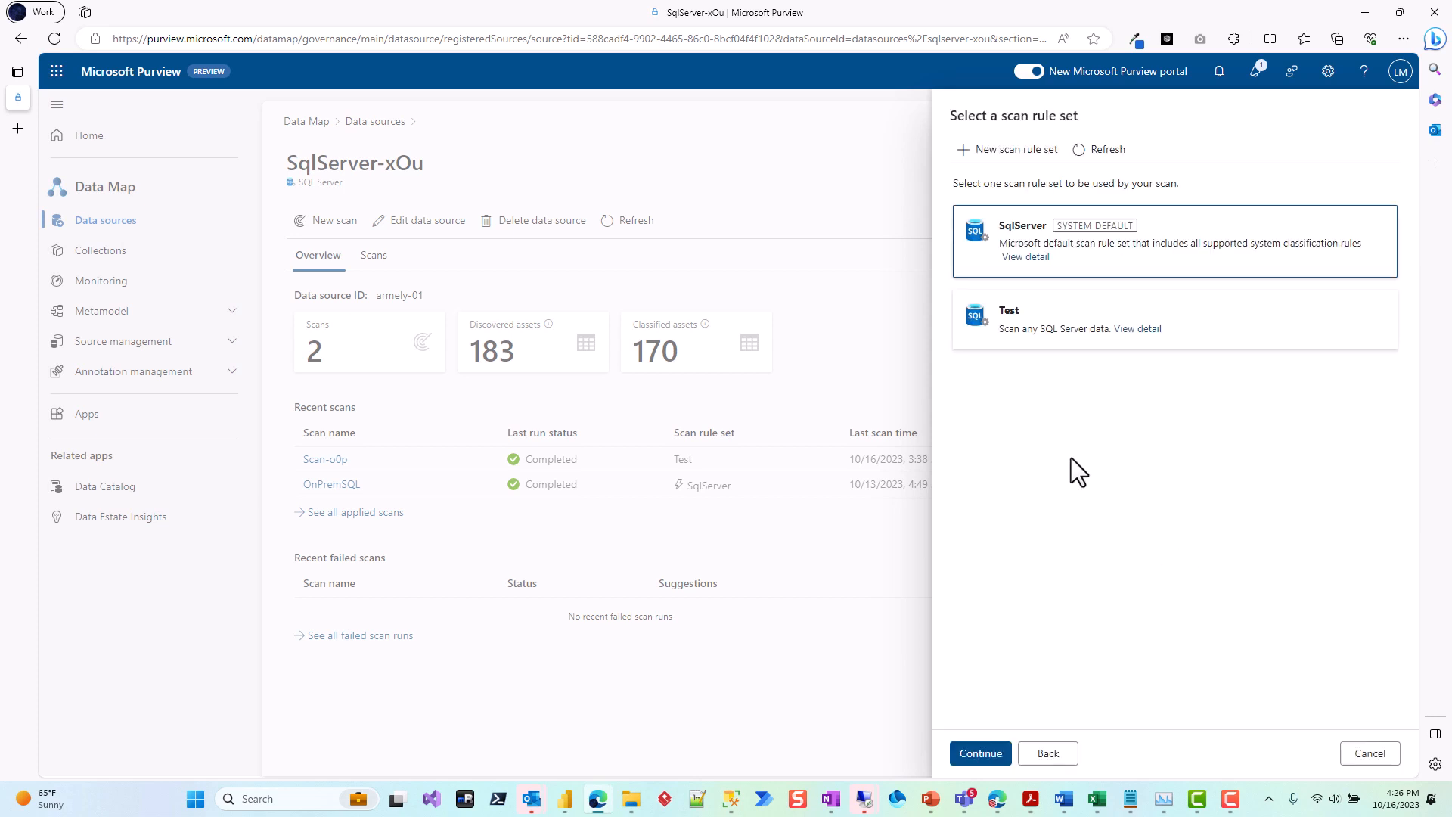
# Step: Start a new scan rule set for the SQL Server source and name it ExcludeHR
pyautogui.click(1016, 154)
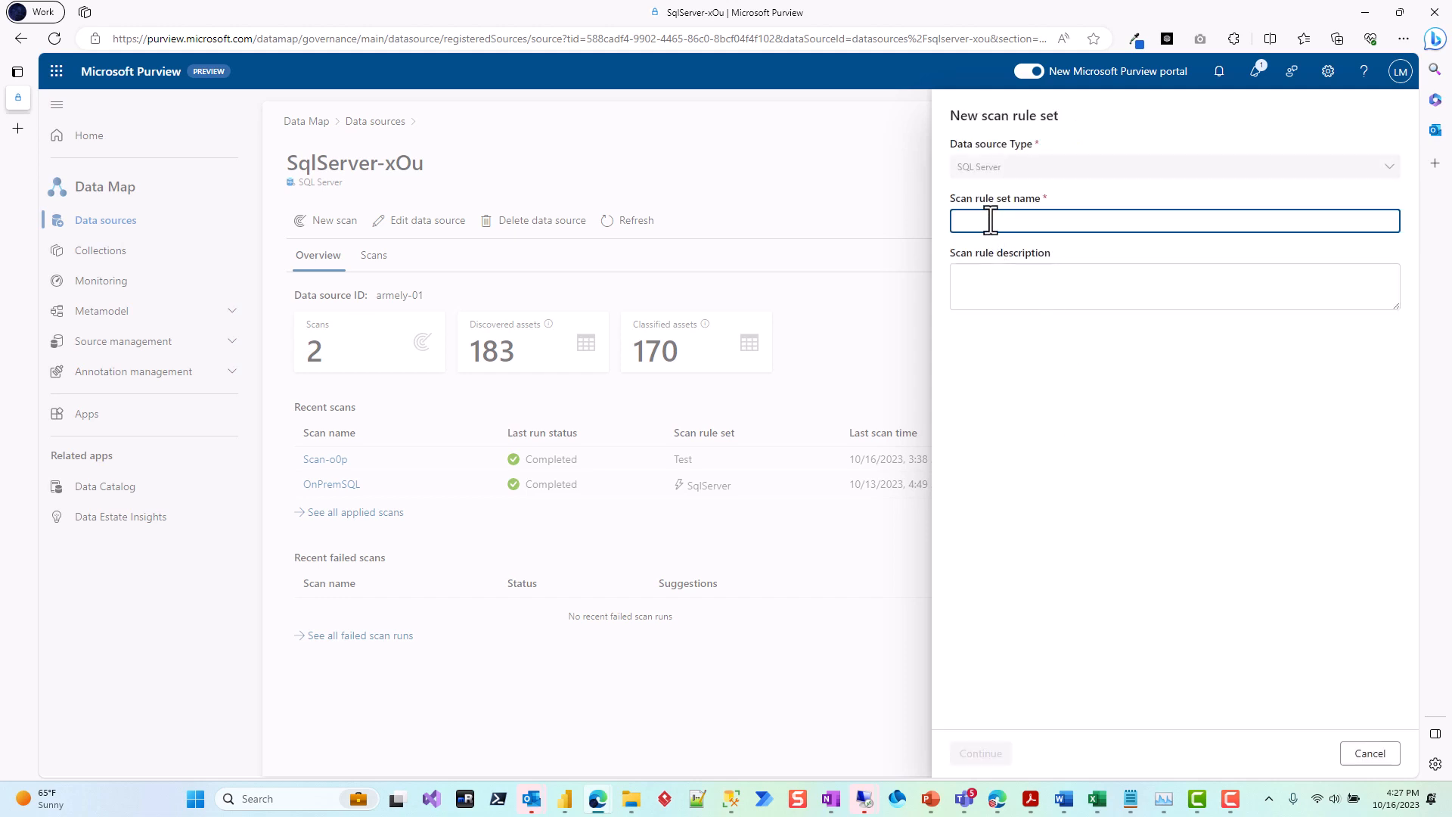
pyautogui.write('Exclude HR')
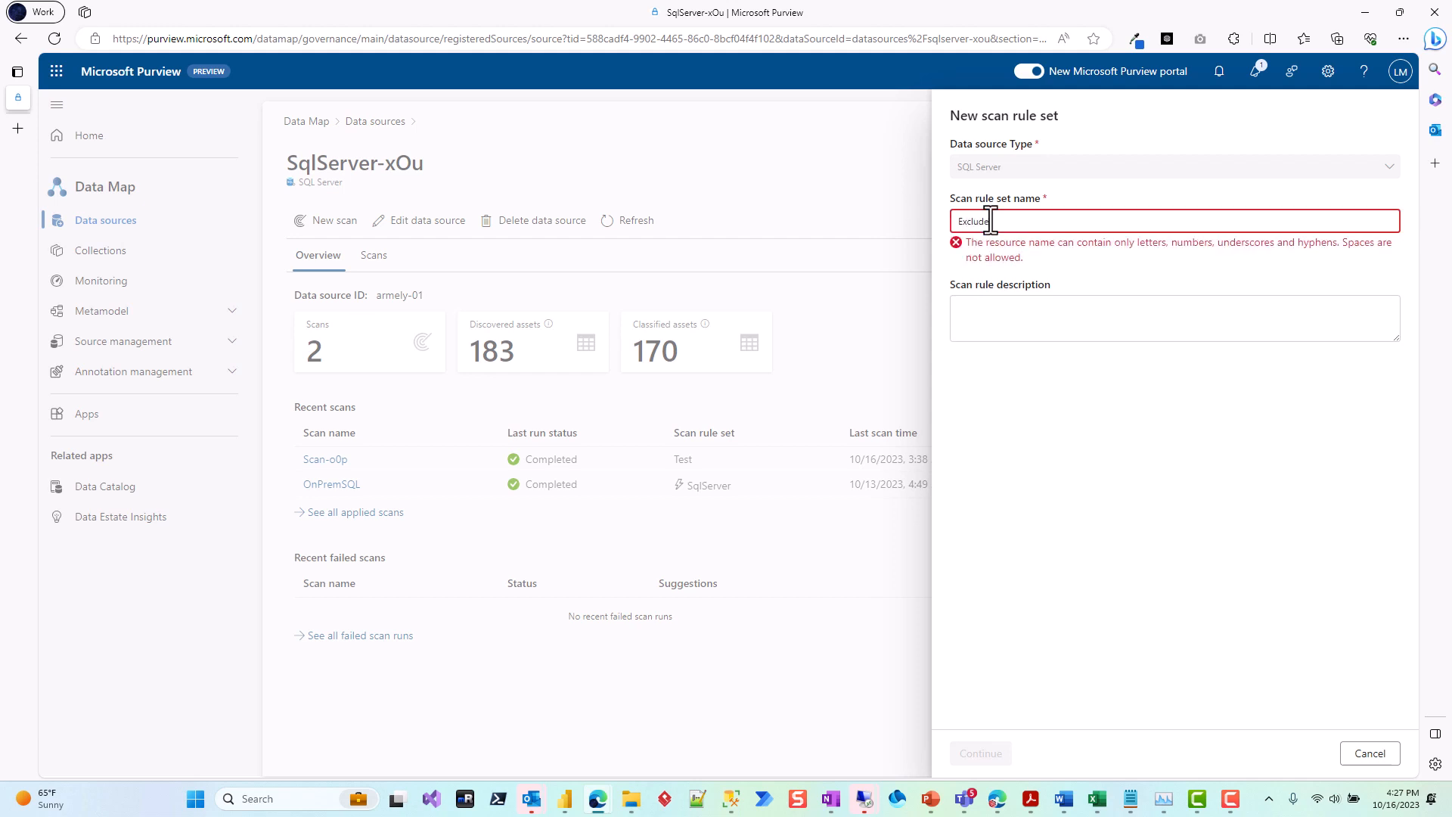
pyautogui.click(991, 220)
pyautogui.press('BackSpace')
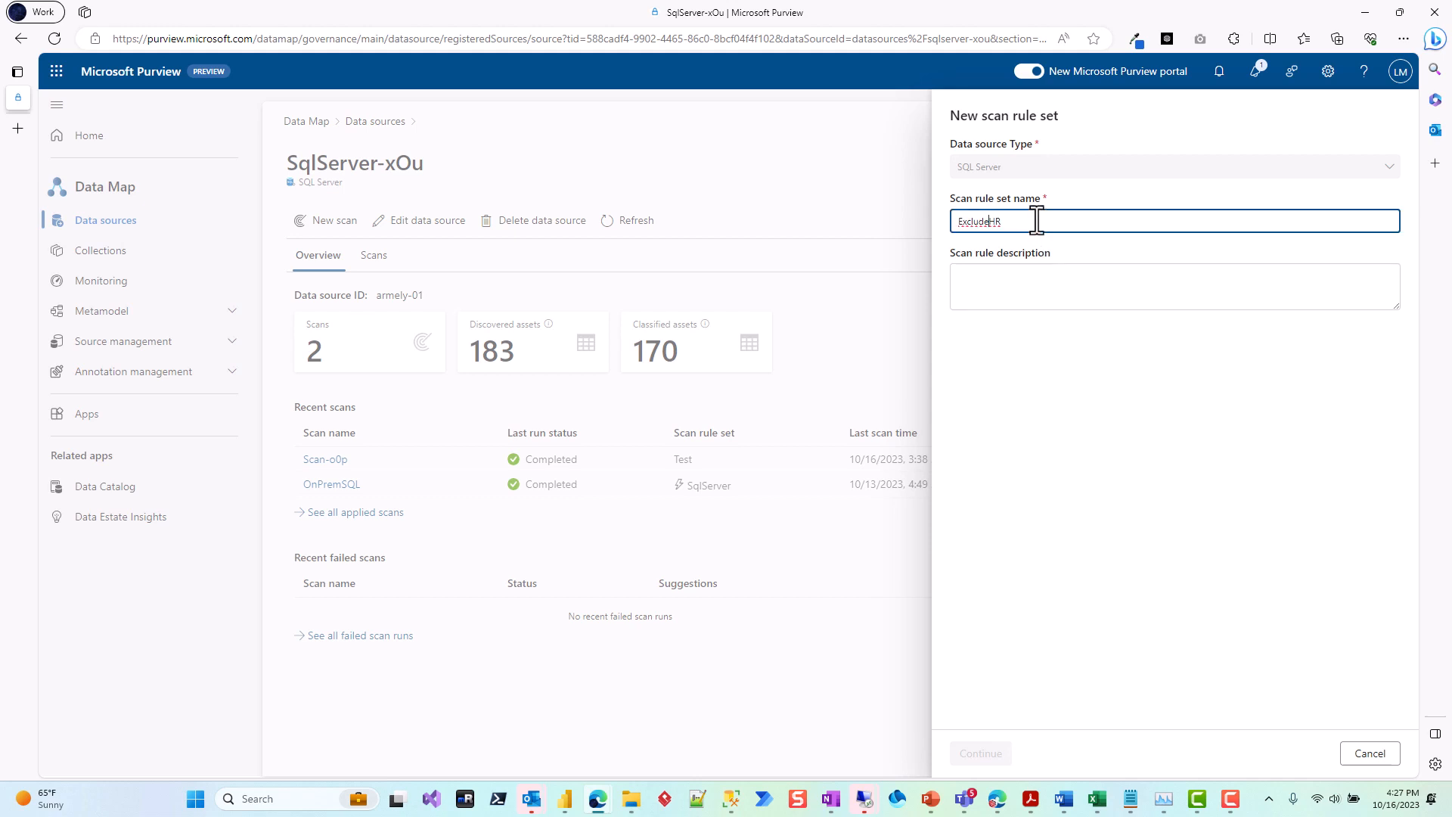
pyautogui.click(1015, 275)
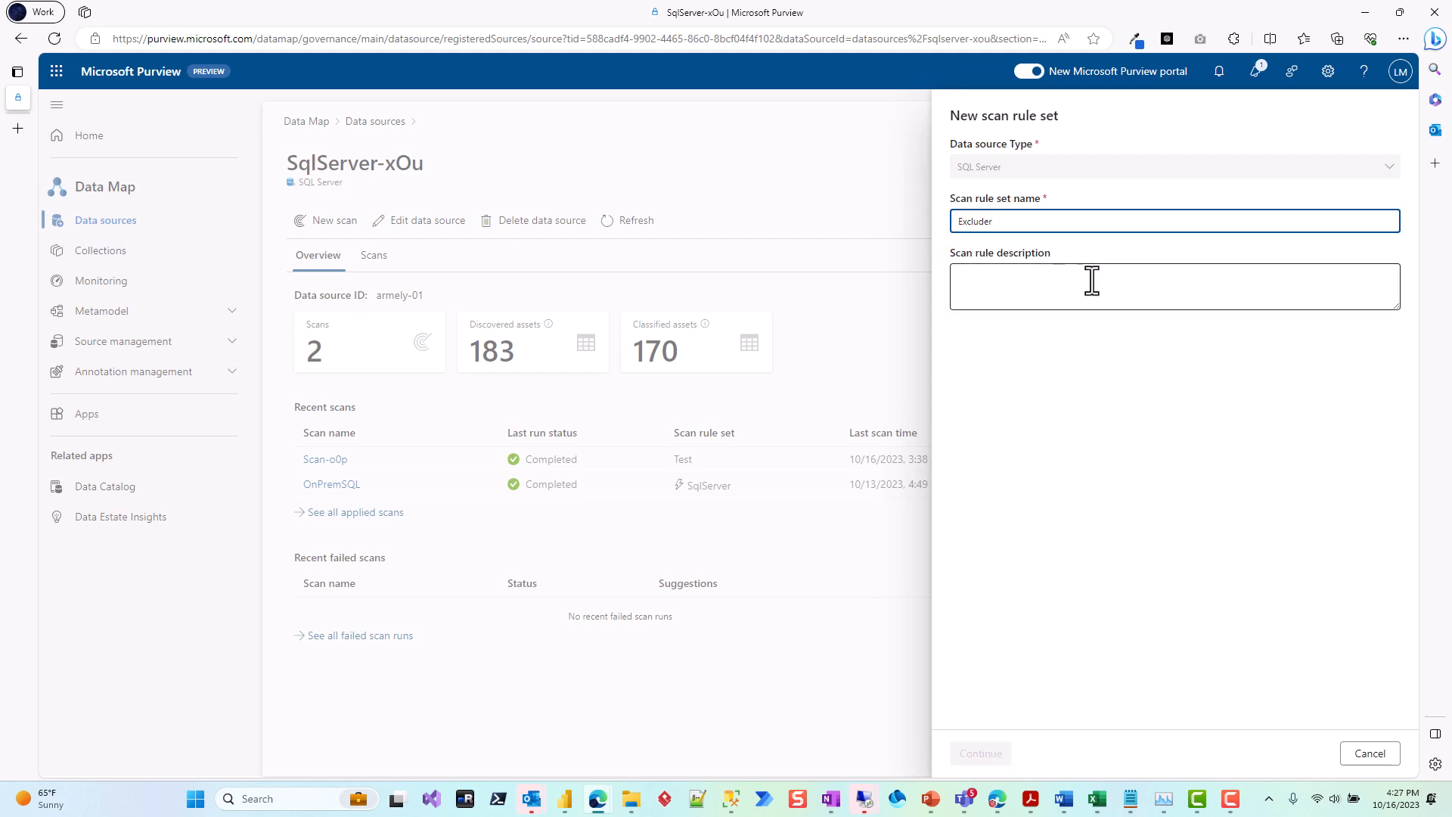
pyautogui.hotkey('ctrl', 'z')
pyautogui.click(1015, 279)
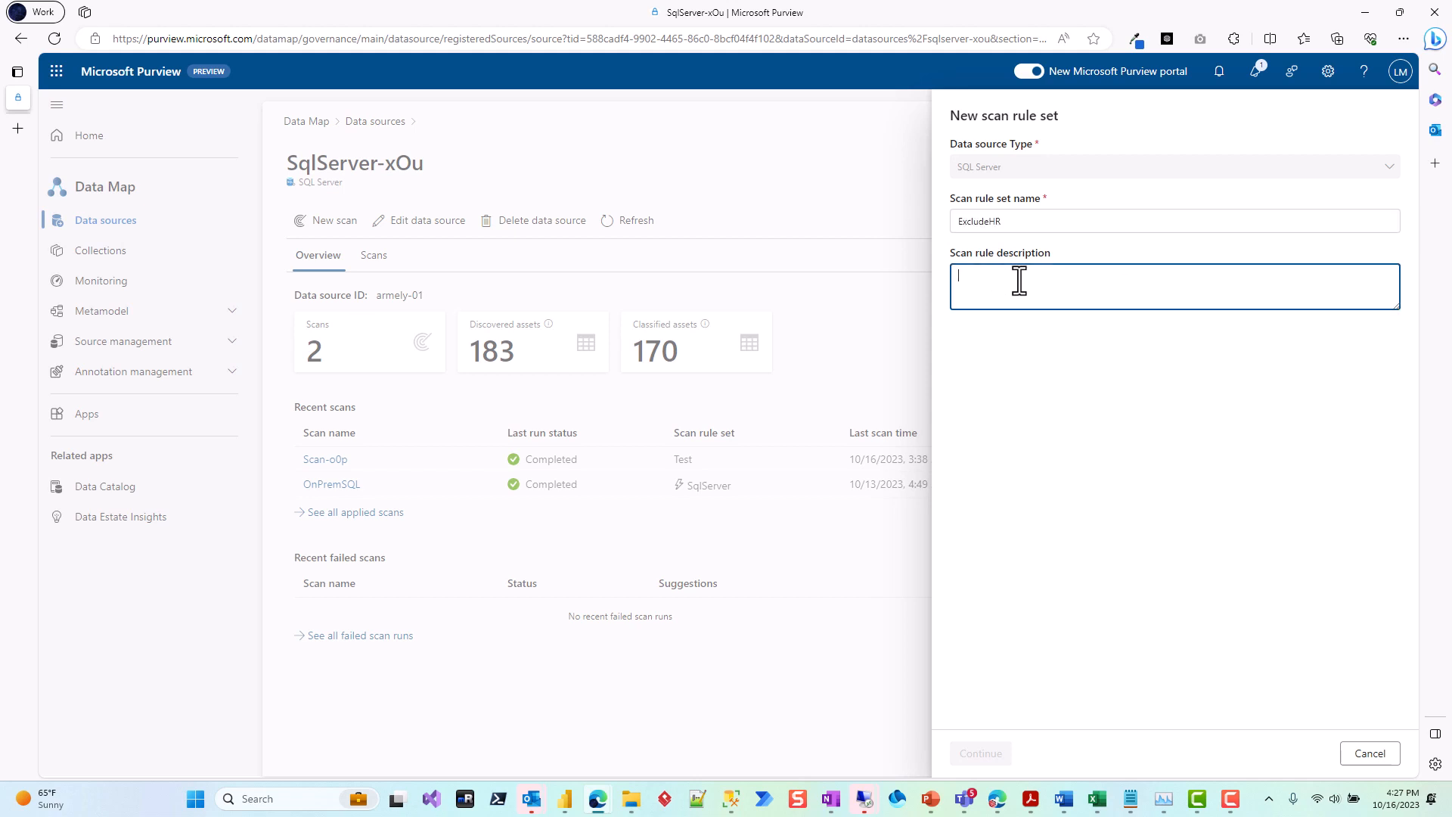
# Step: Give the scan rule set the description "Exclude HR schema" and continue to the classification rules
pyautogui.write('Exclude')
pyautogui.write(' HR tab')
pyautogui.press('BackSpace')
pyautogui.press('BackSpace')
pyautogui.write('schema')
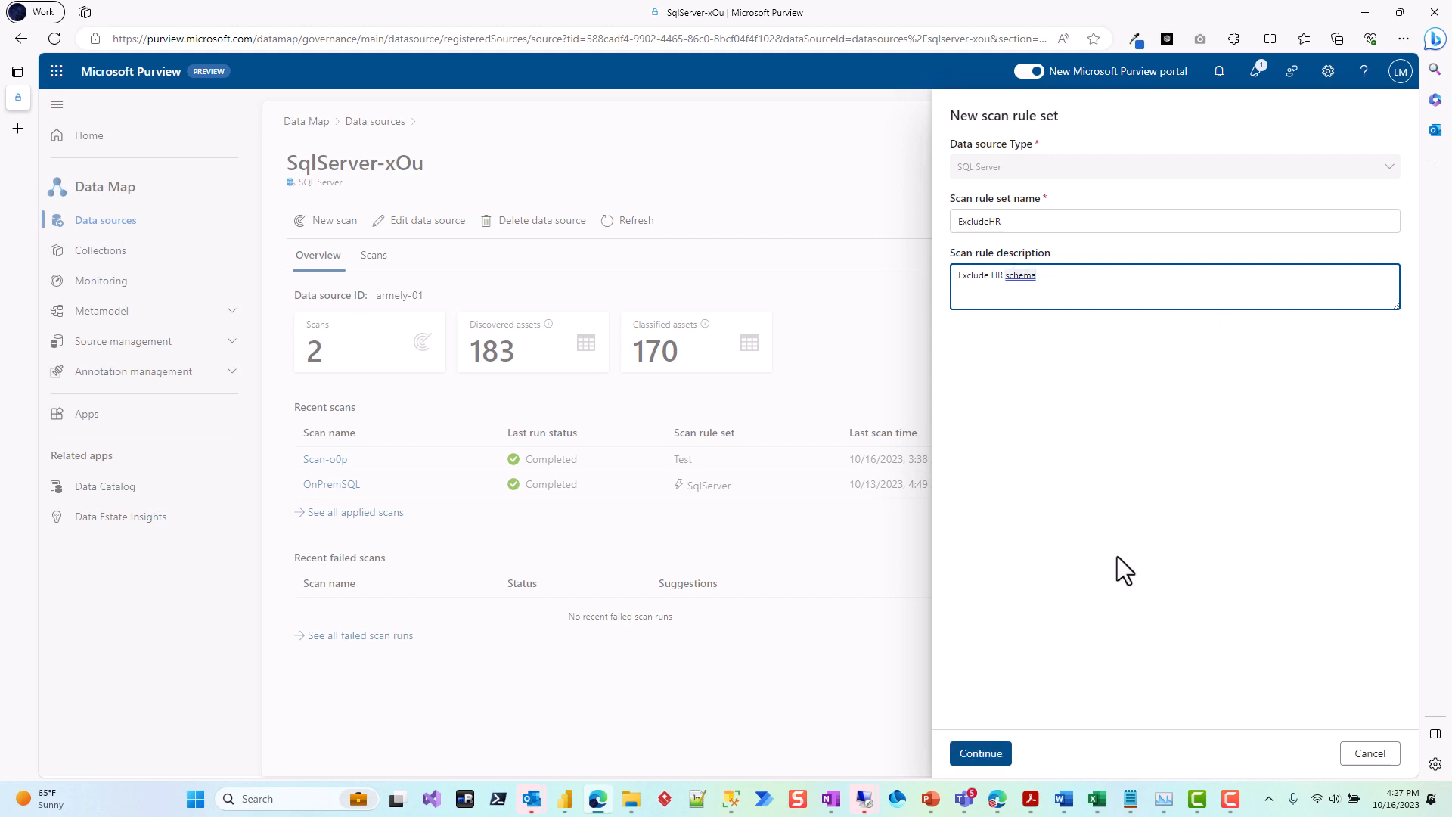
pyautogui.click(980, 753)
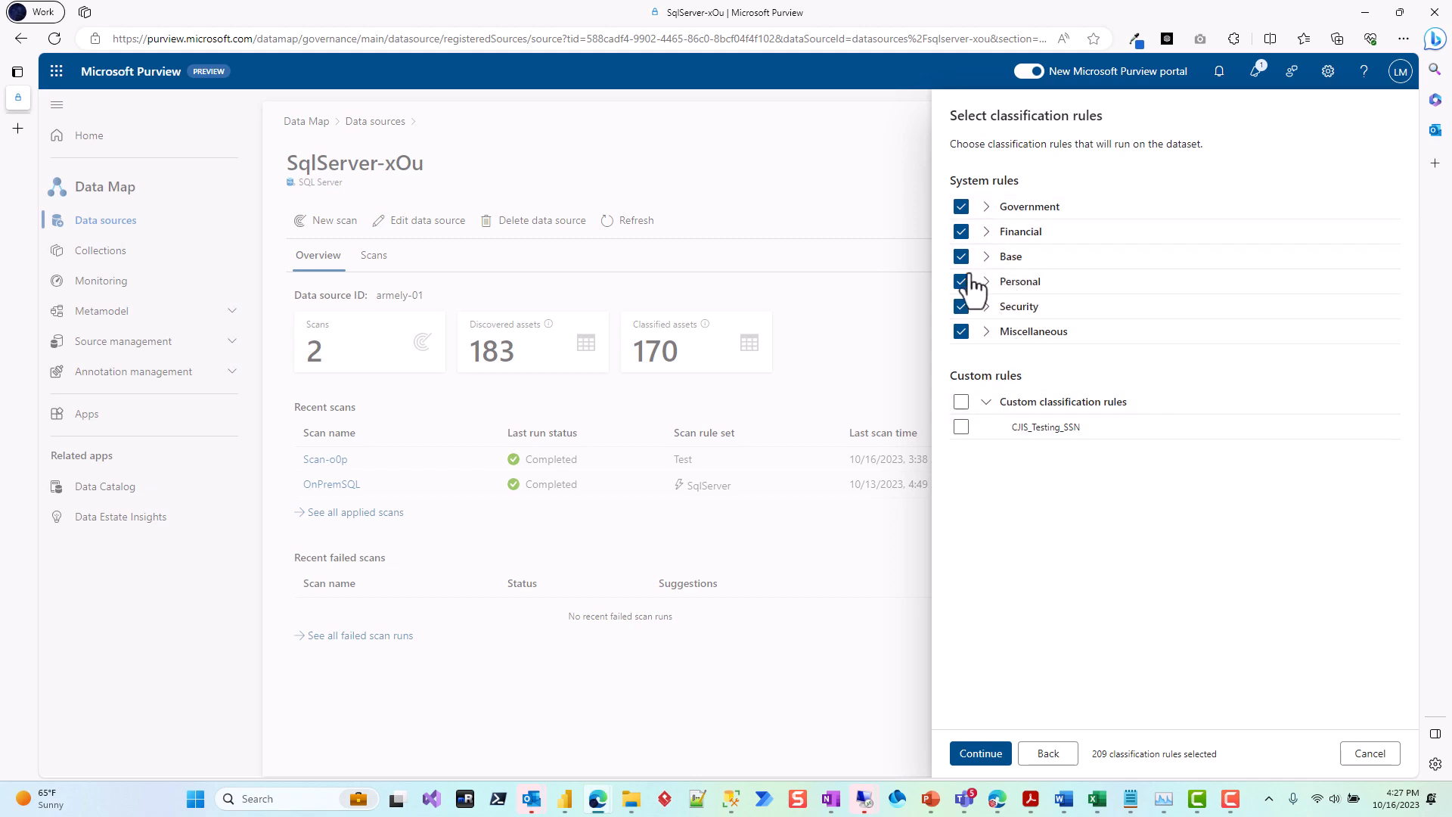
pyautogui.click(960, 207)
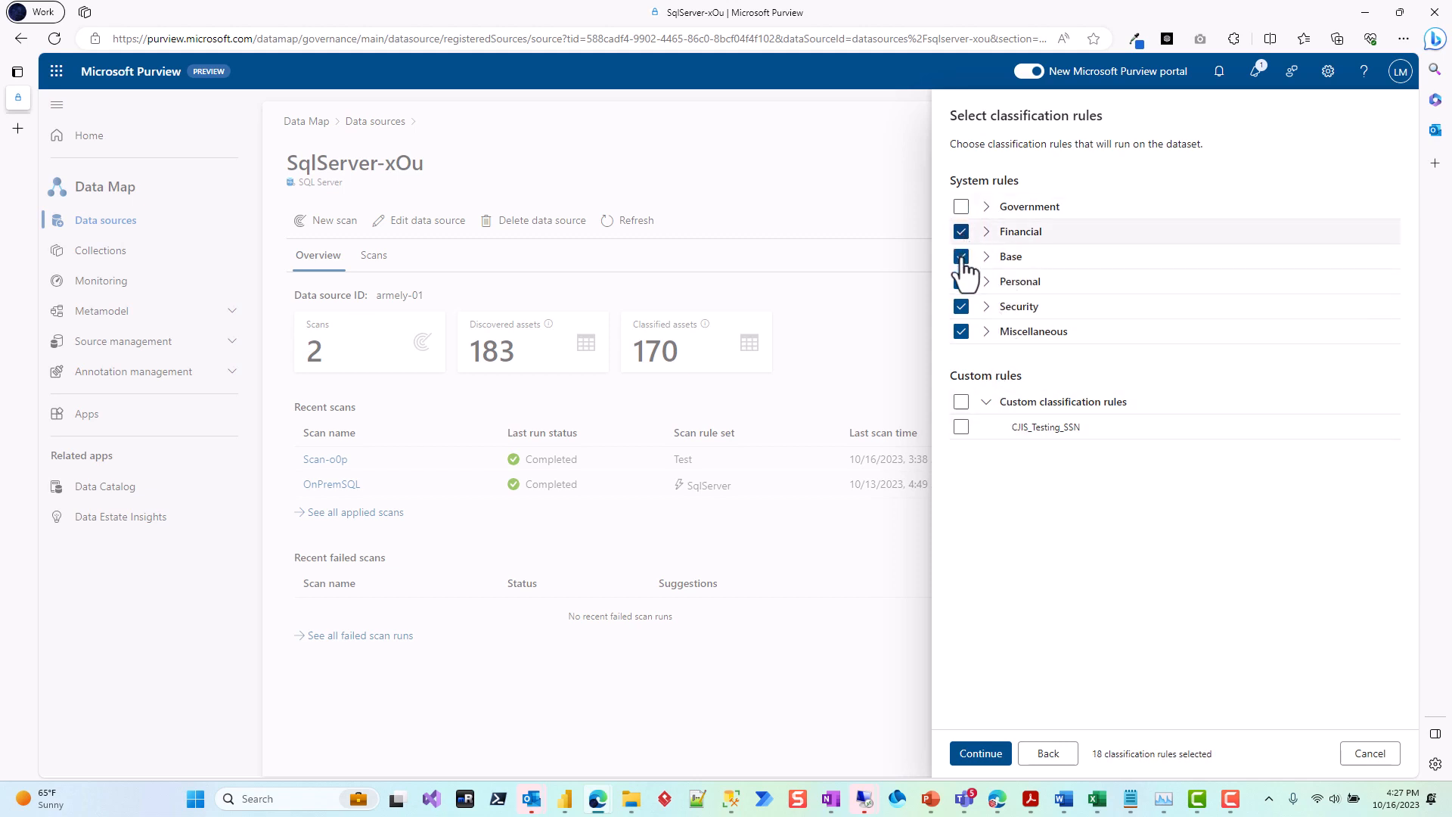
pyautogui.click(961, 232)
pyautogui.click(961, 207)
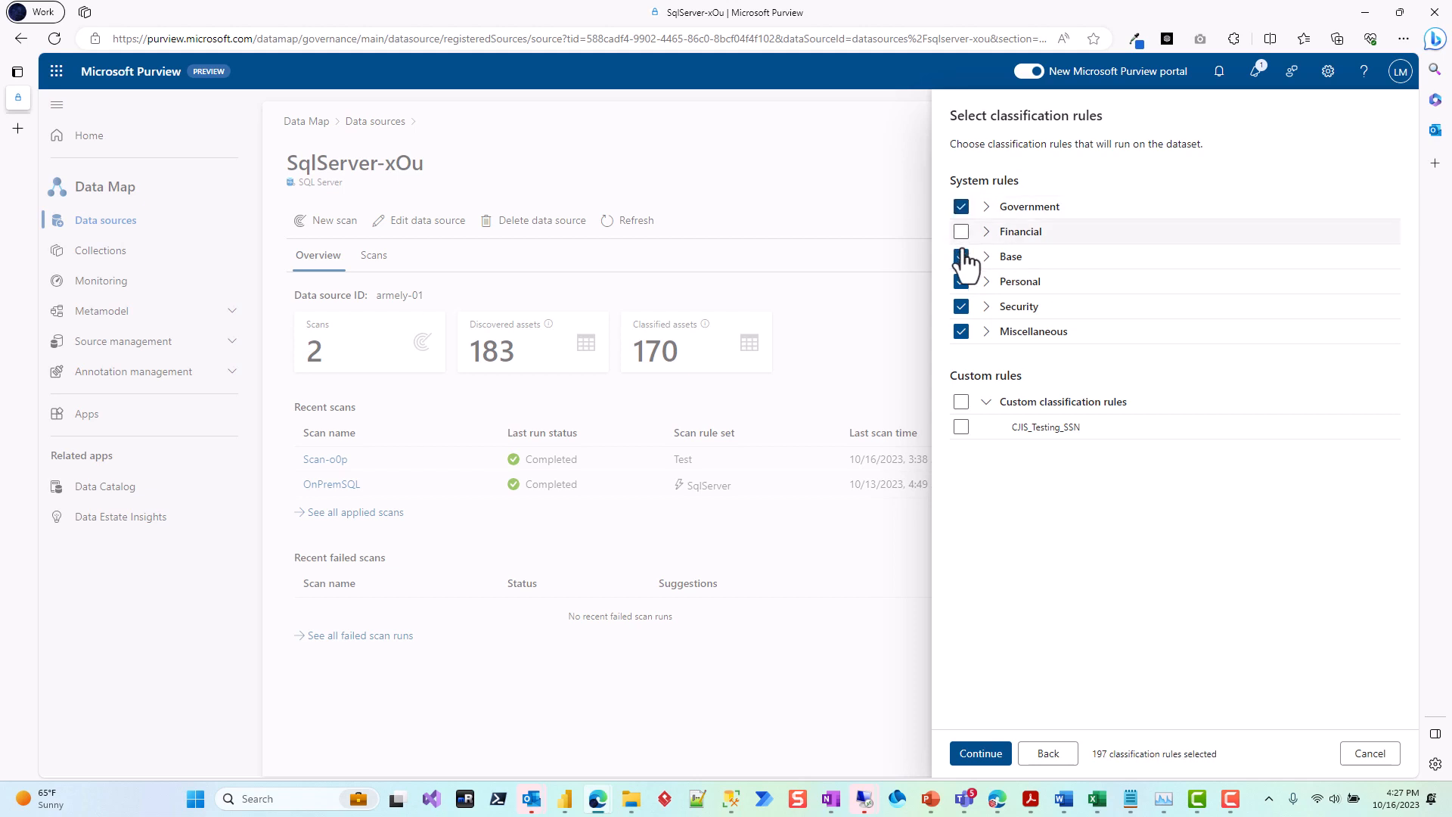
pyautogui.click(960, 231)
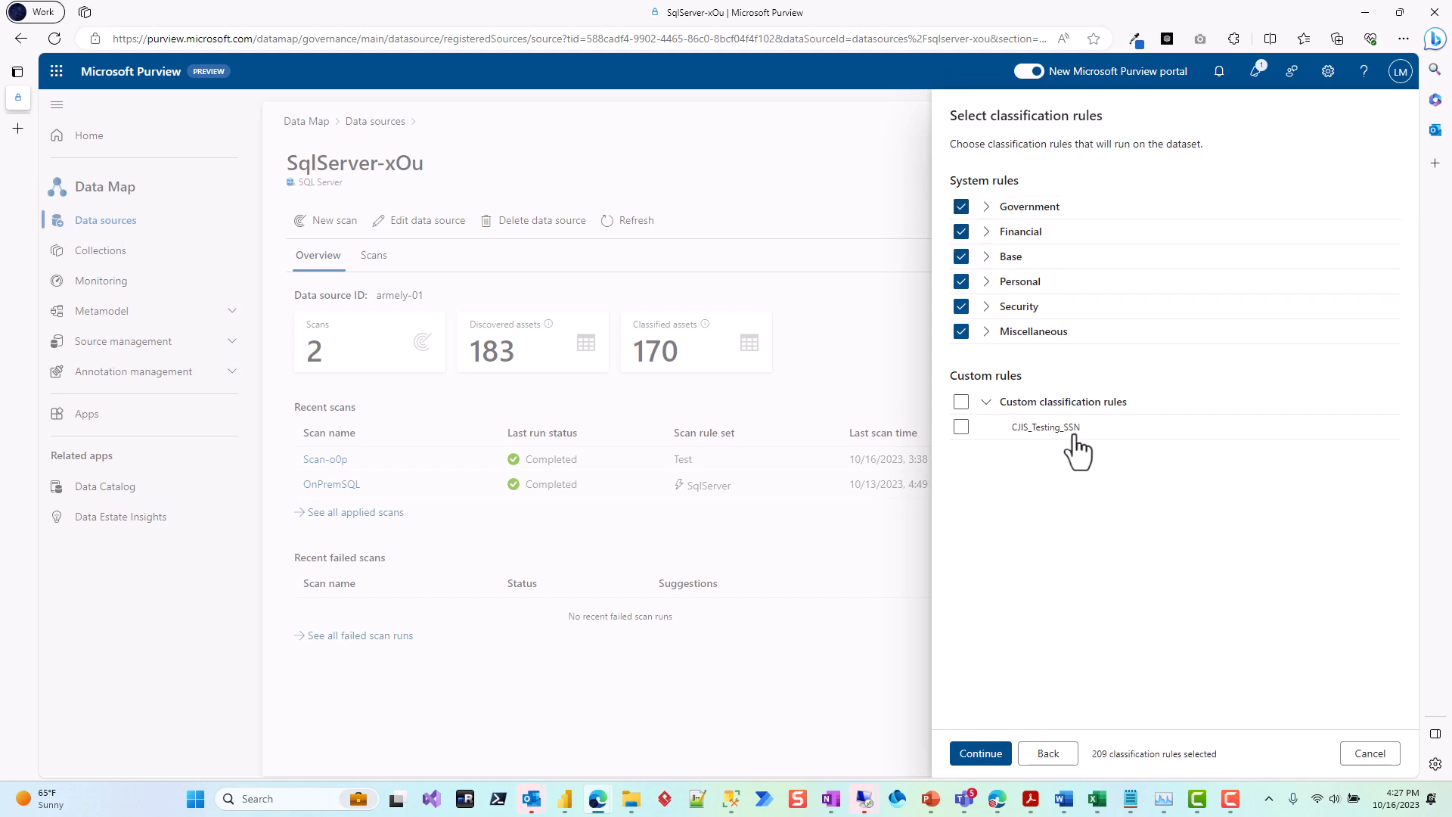
# Step: Accept all system classification rules without any custom rule and continue to the ignore patterns
pyautogui.click(980, 751)
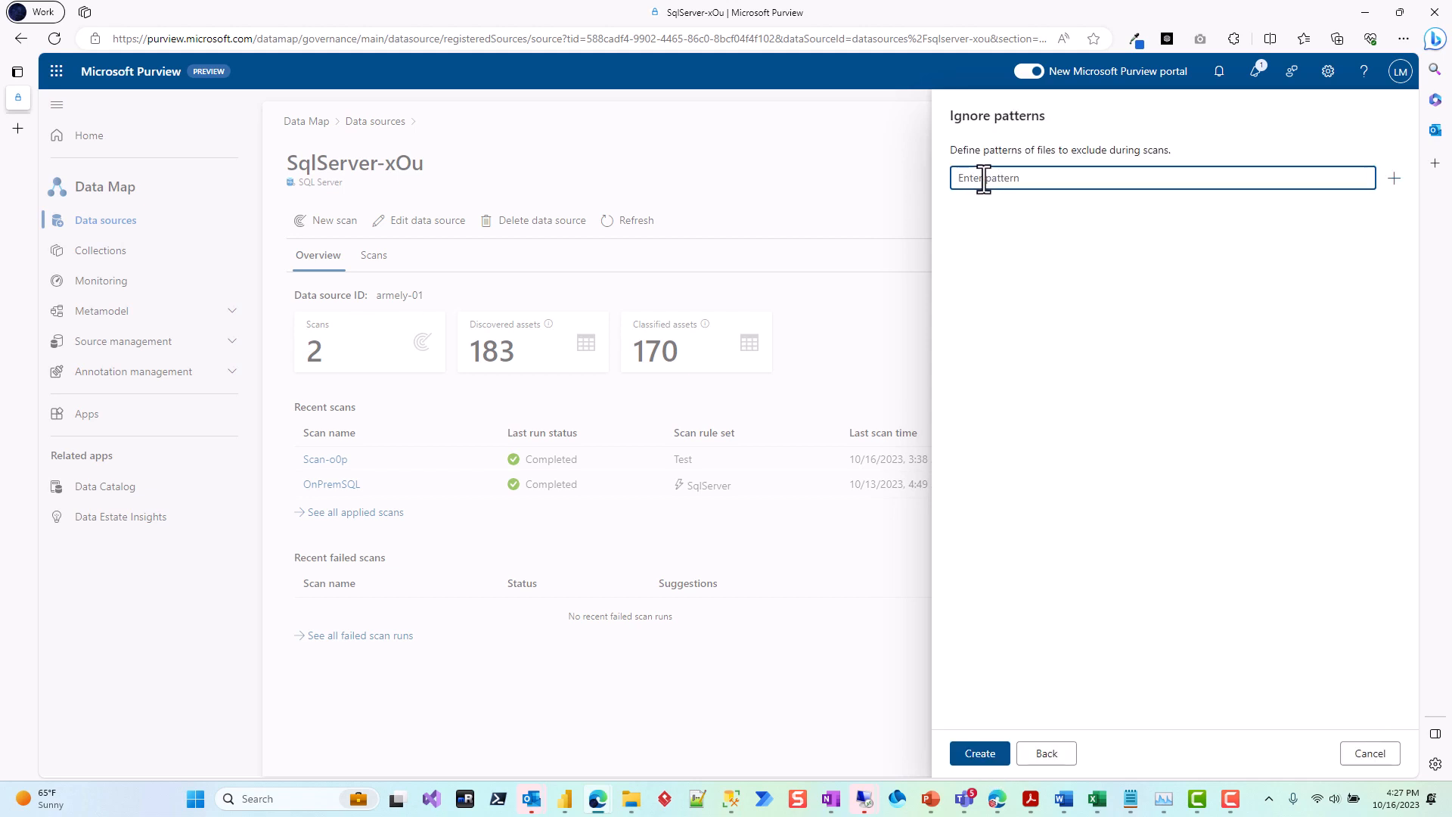
# Step: Paste the copied exclusion pattern for the HR schema as the ignore pattern and create the ExcludeHR scan rule set
pyautogui.moveTo(950, 117); pyautogui.dragTo(1049, 115)
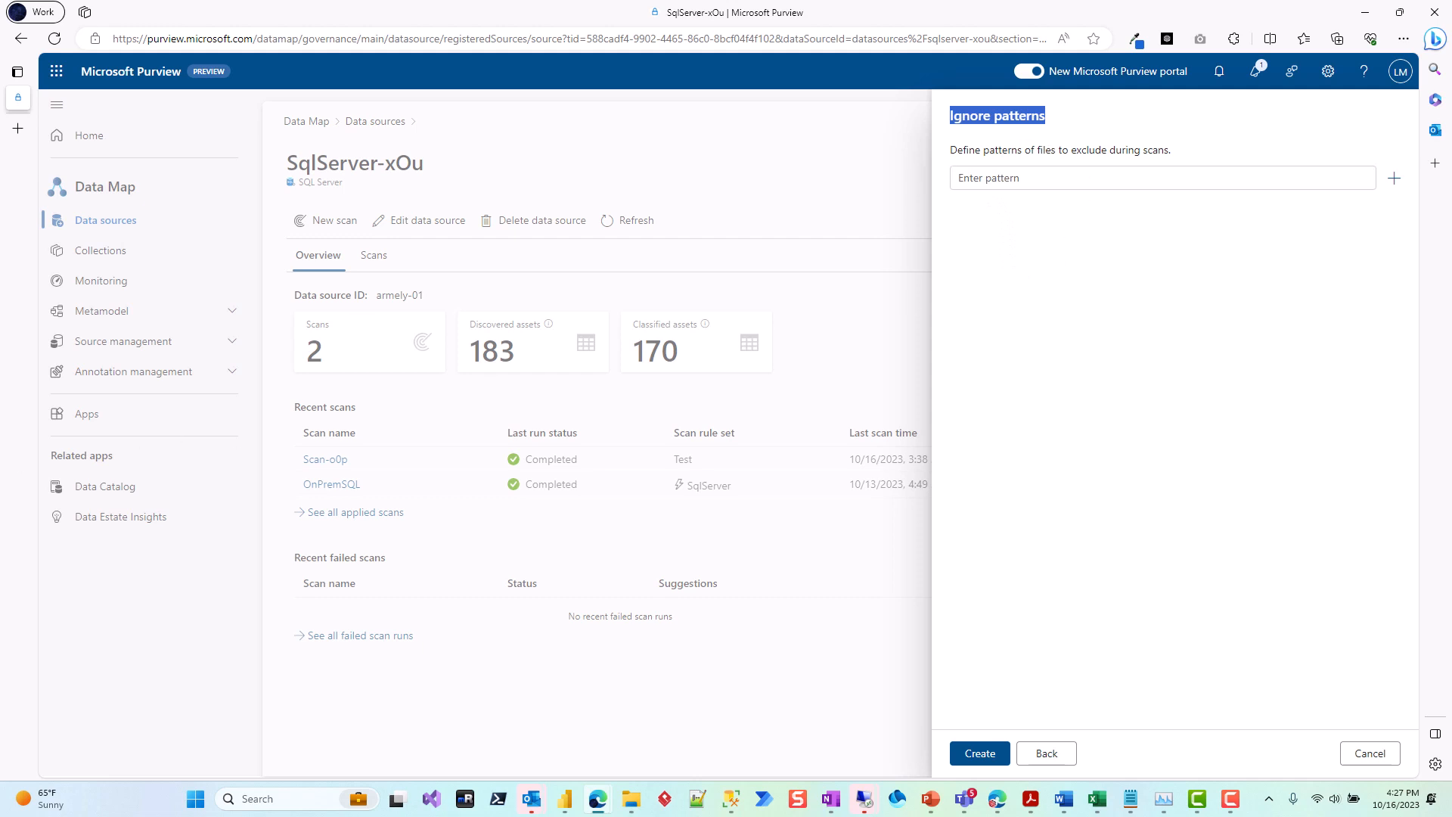
pyautogui.hotkey('alt', 'Tab')
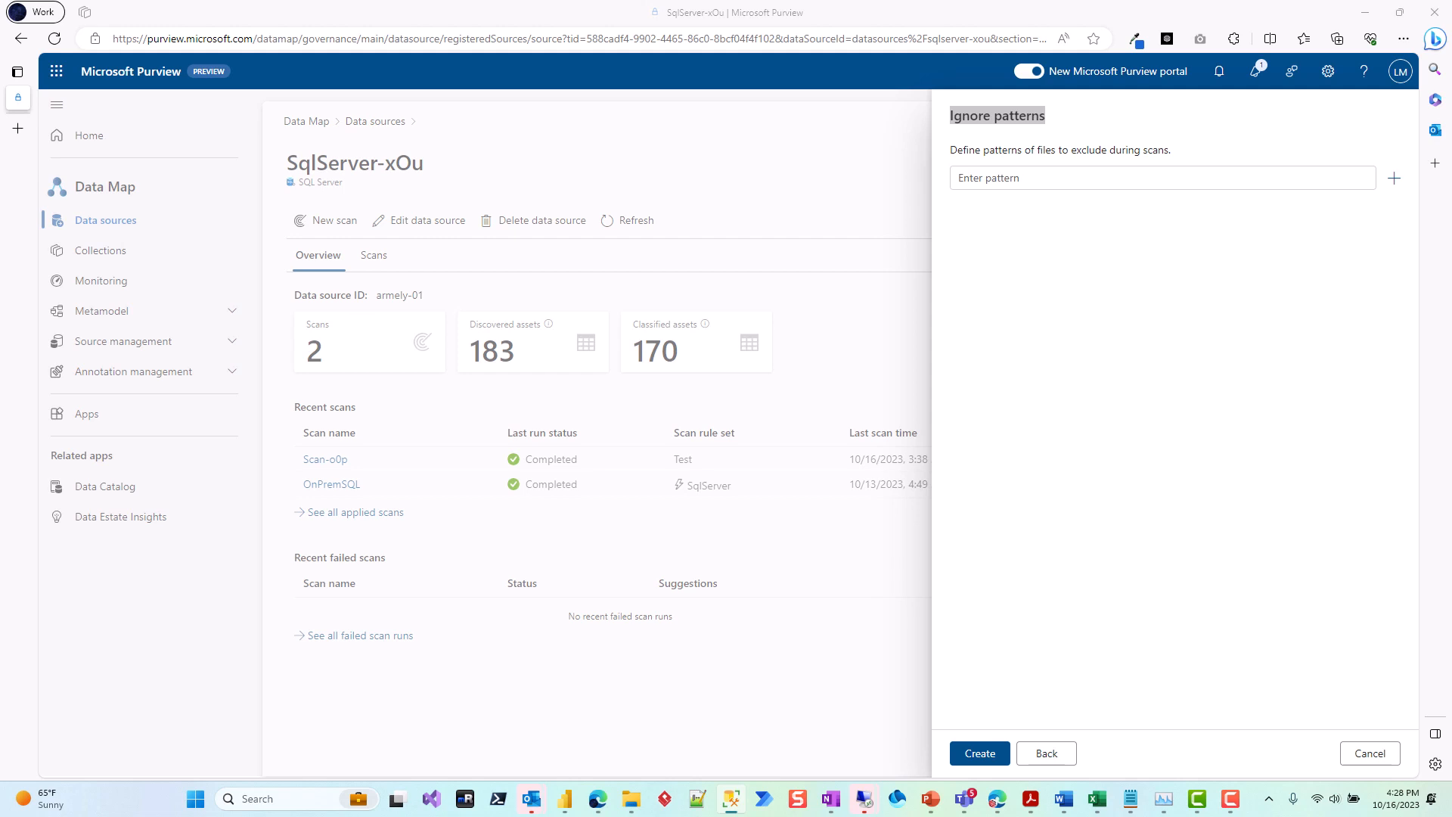
pyautogui.click(1004, 183)
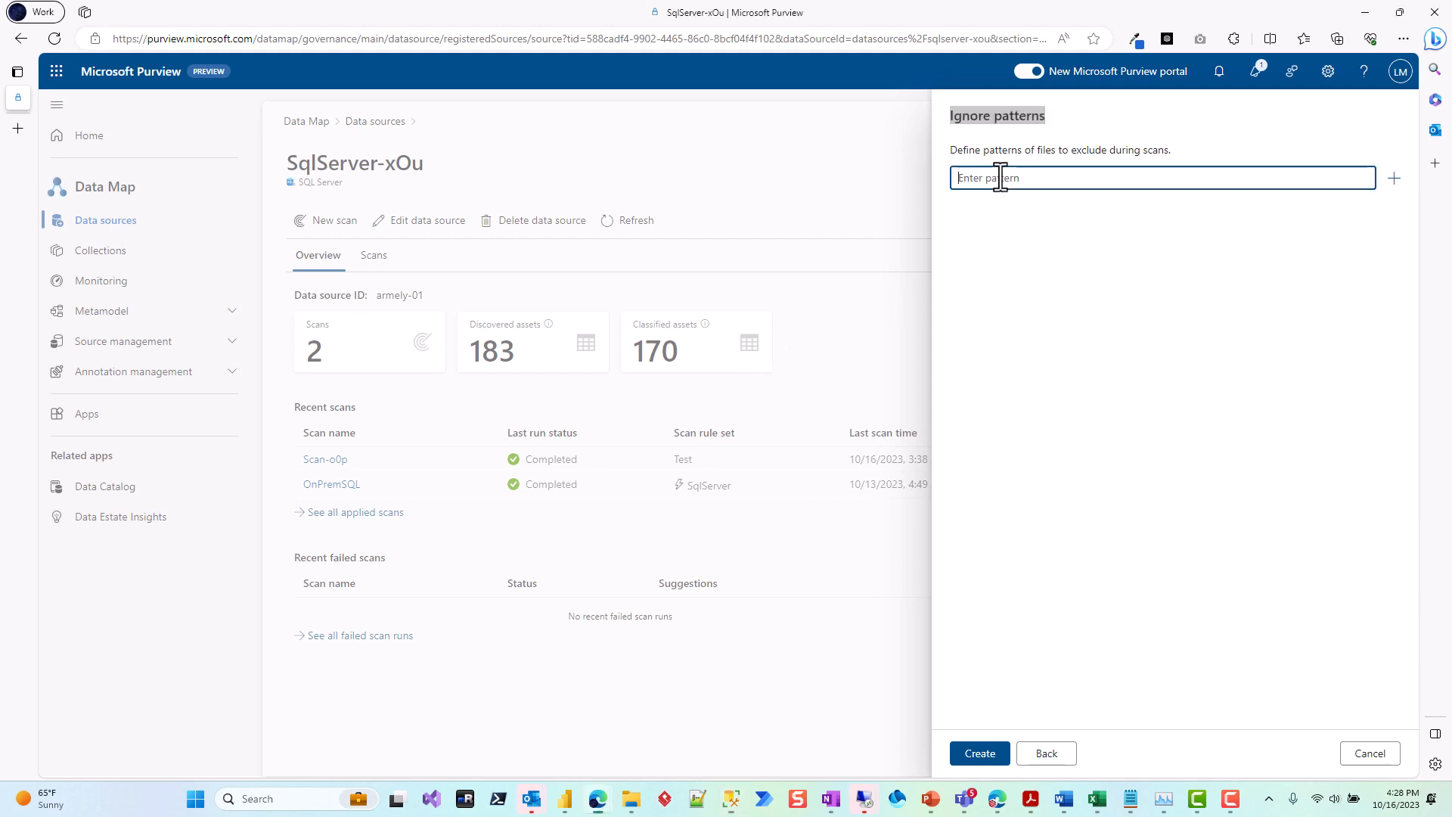
pyautogui.write('HumanResources')
pyautogui.click(978, 753)
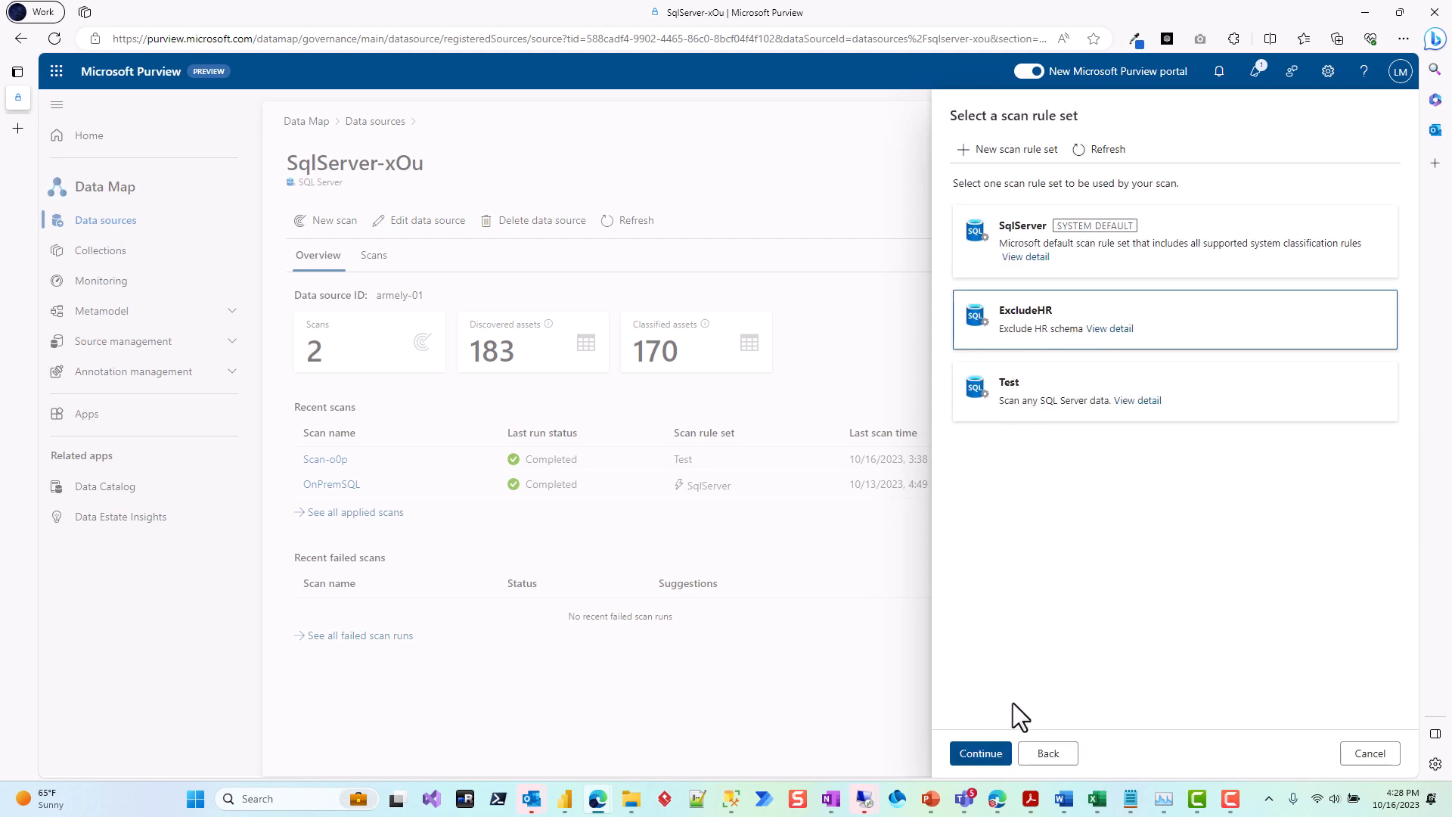
# Step: Save and run the scan with the ExcludeHR rule set and a scan trigger of Once
pyautogui.click(980, 753)
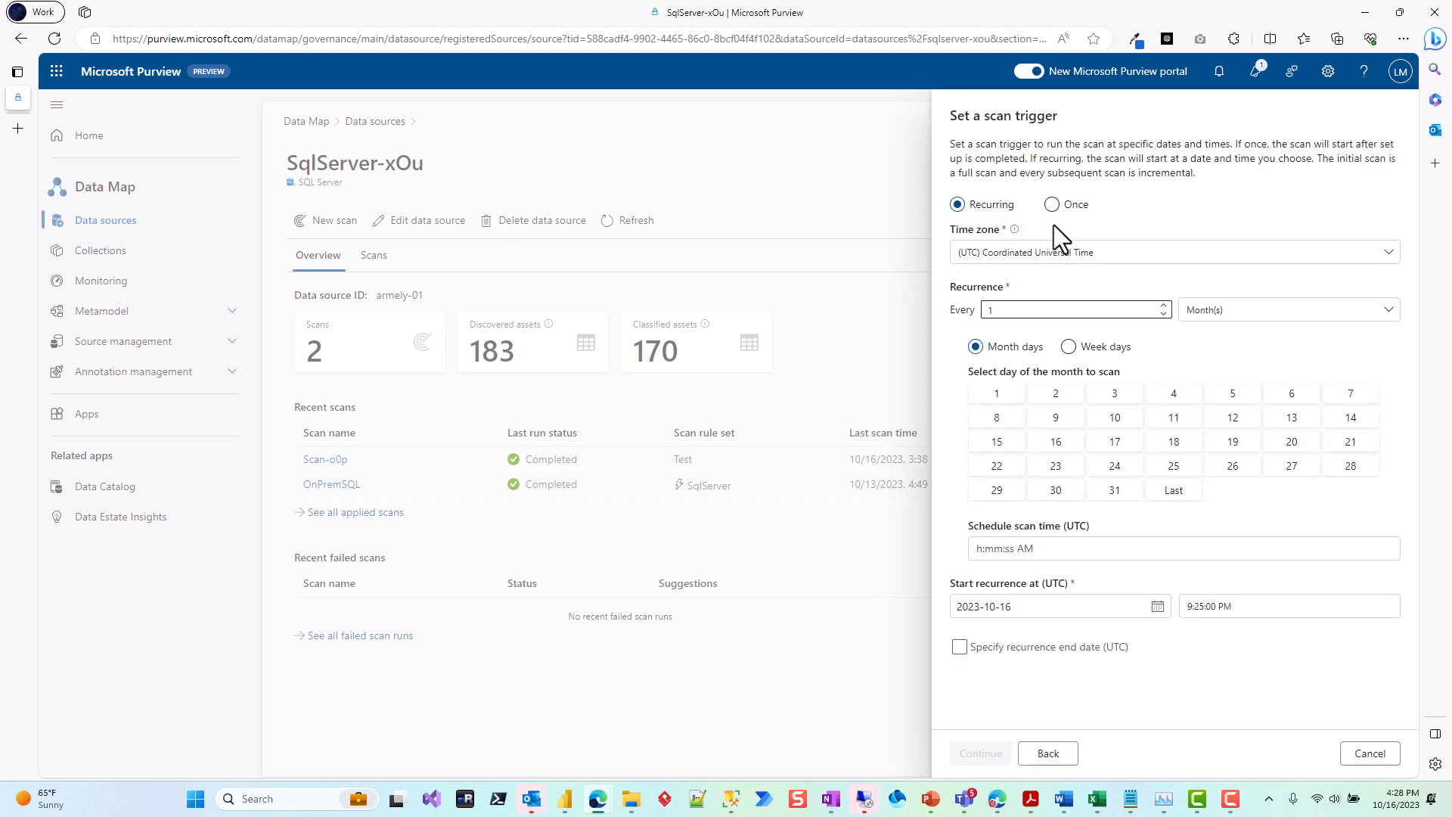
pyautogui.click(1052, 205)
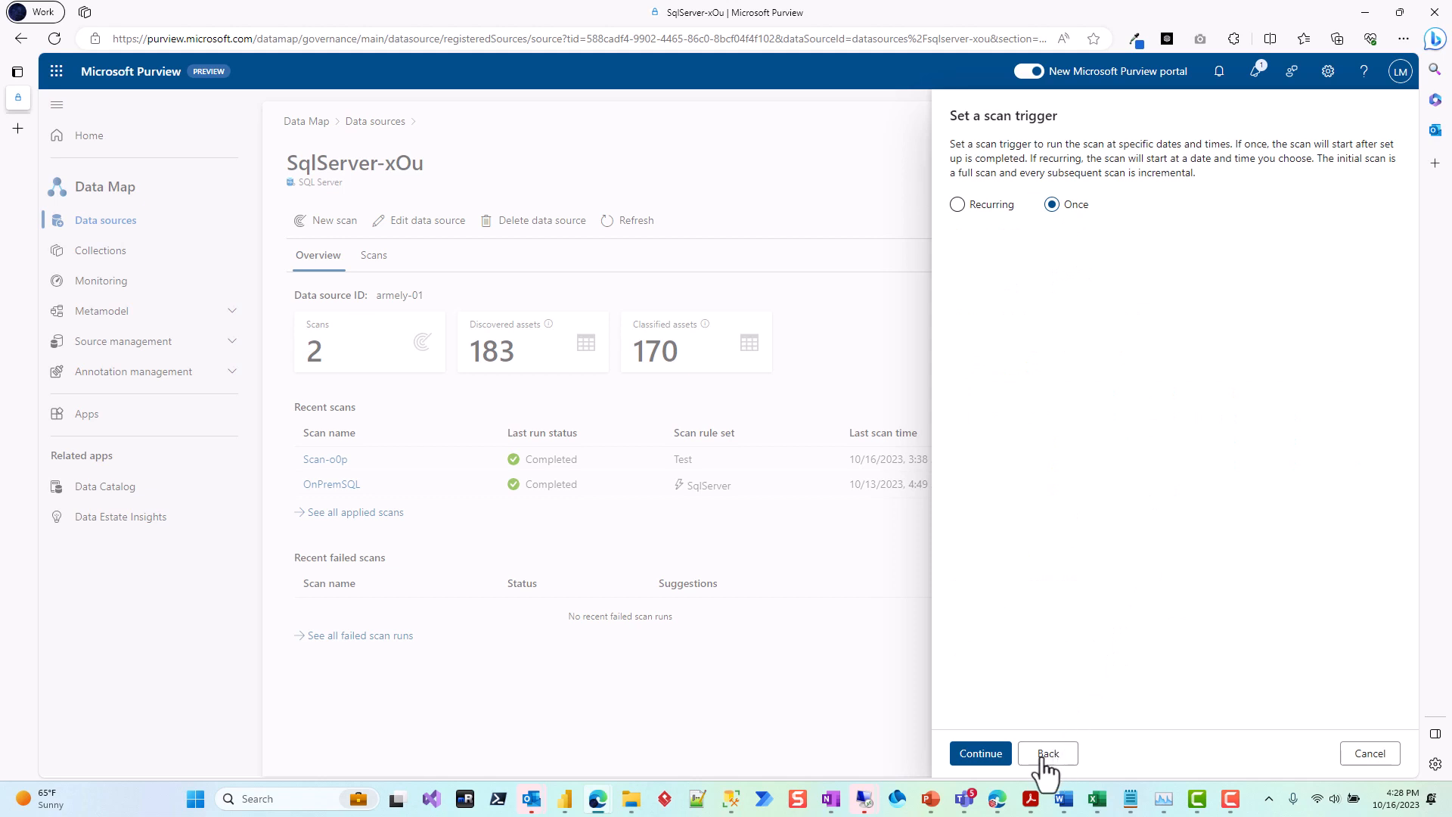
pyautogui.click(981, 754)
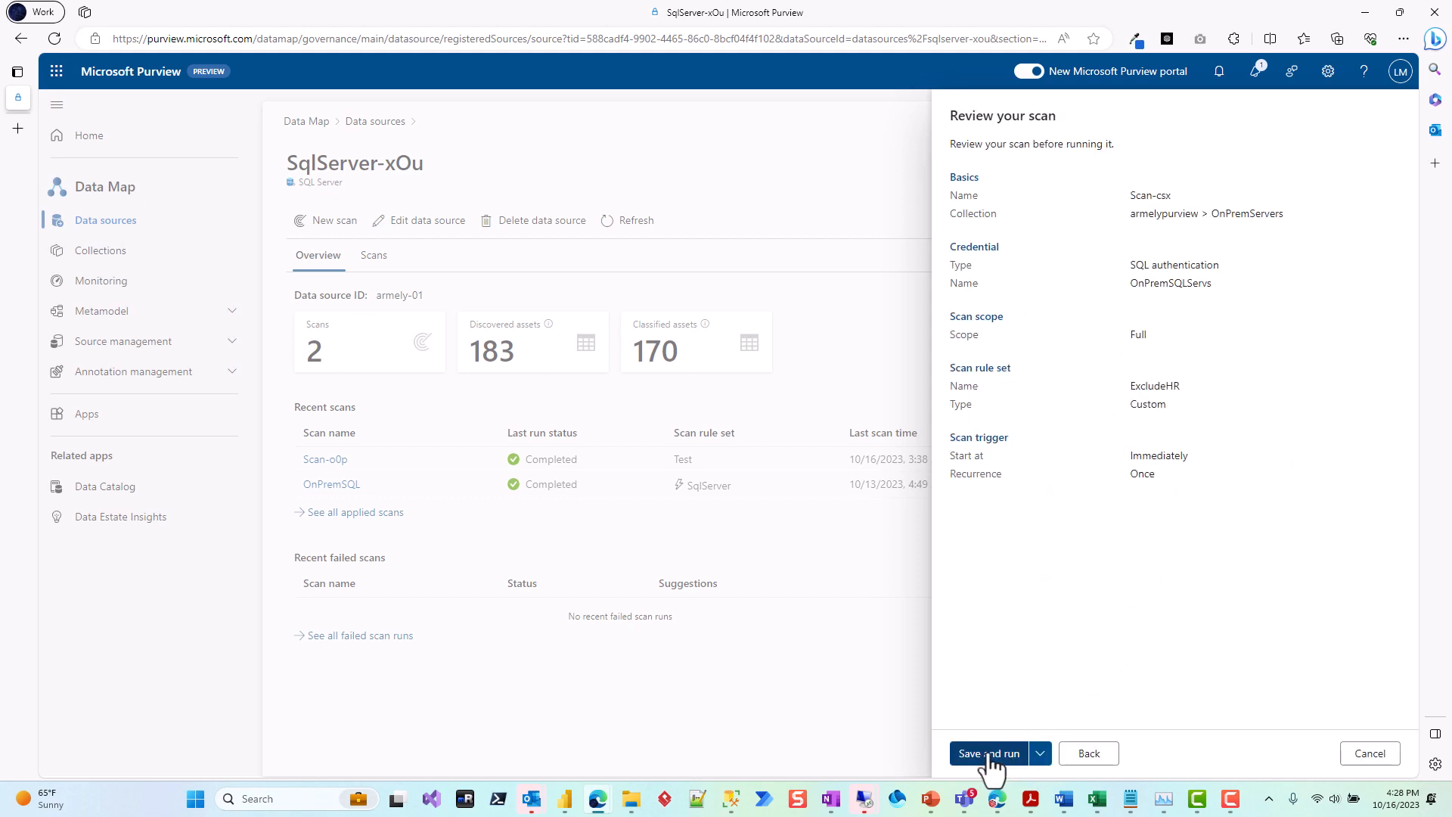
pyautogui.click(989, 754)
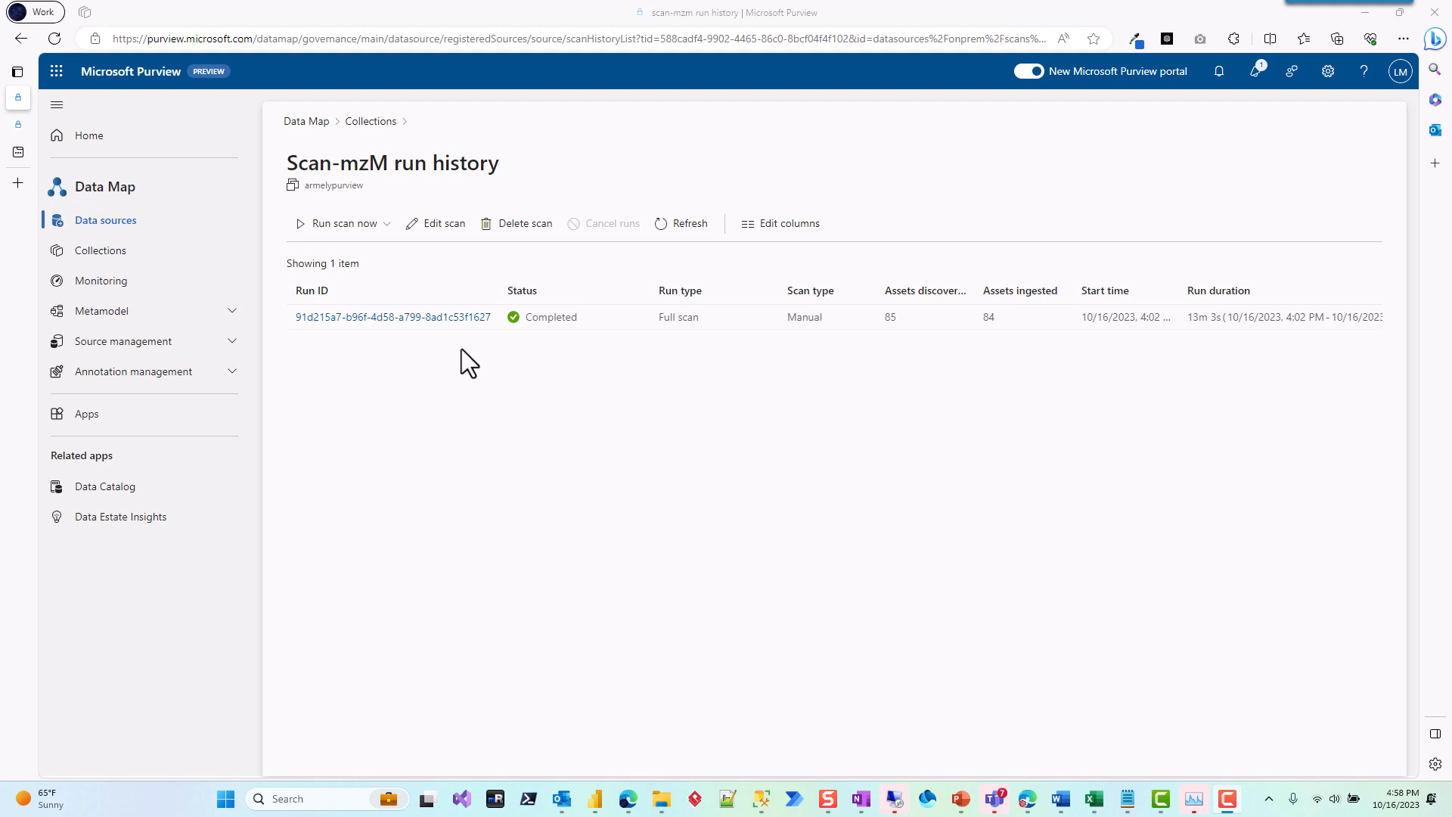
# Step: Browse the Data Catalog by collections, open the OnPremServers collection and sort its assets by name
pyautogui.click(90, 135)
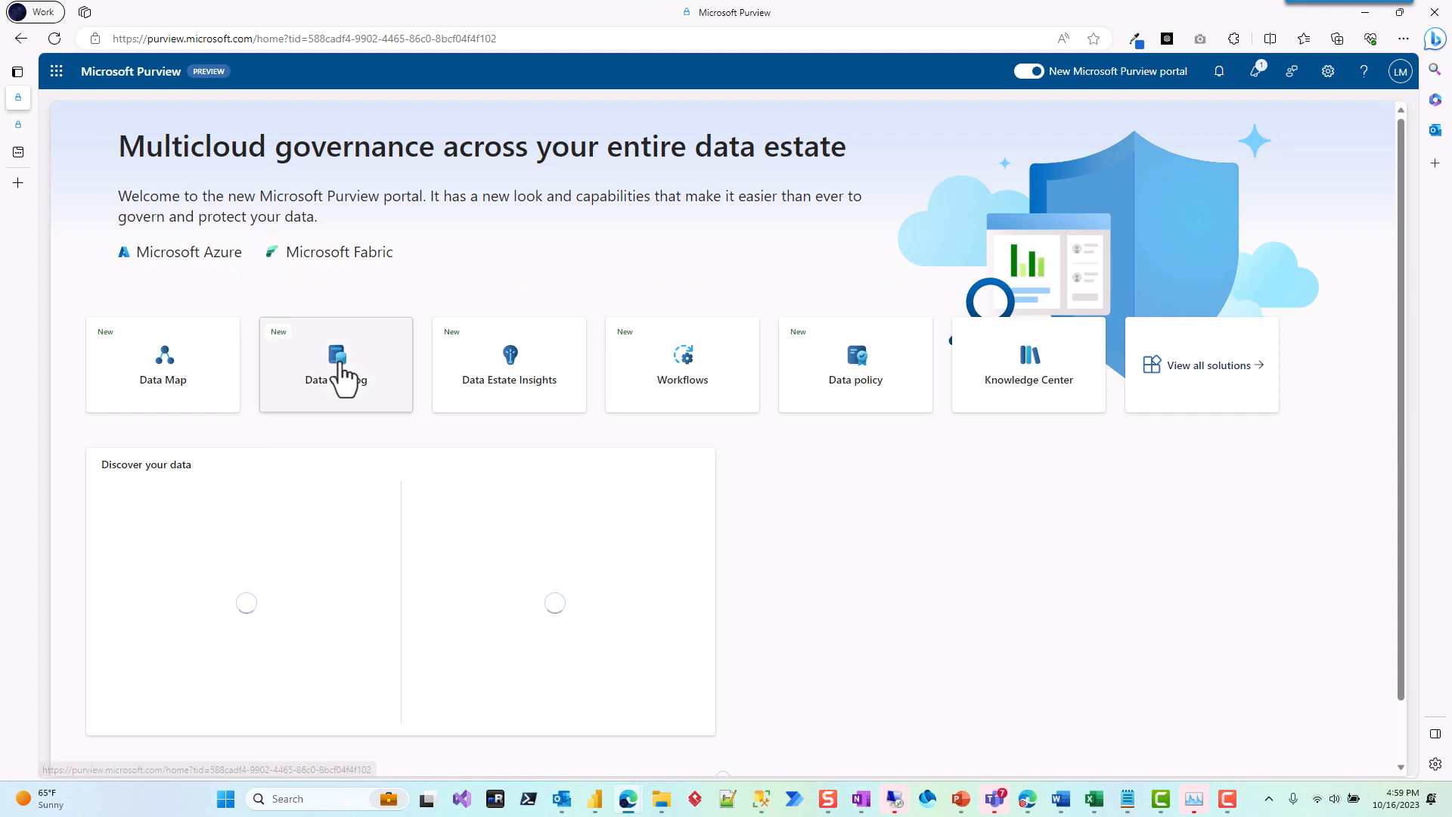
pyautogui.click(340, 378)
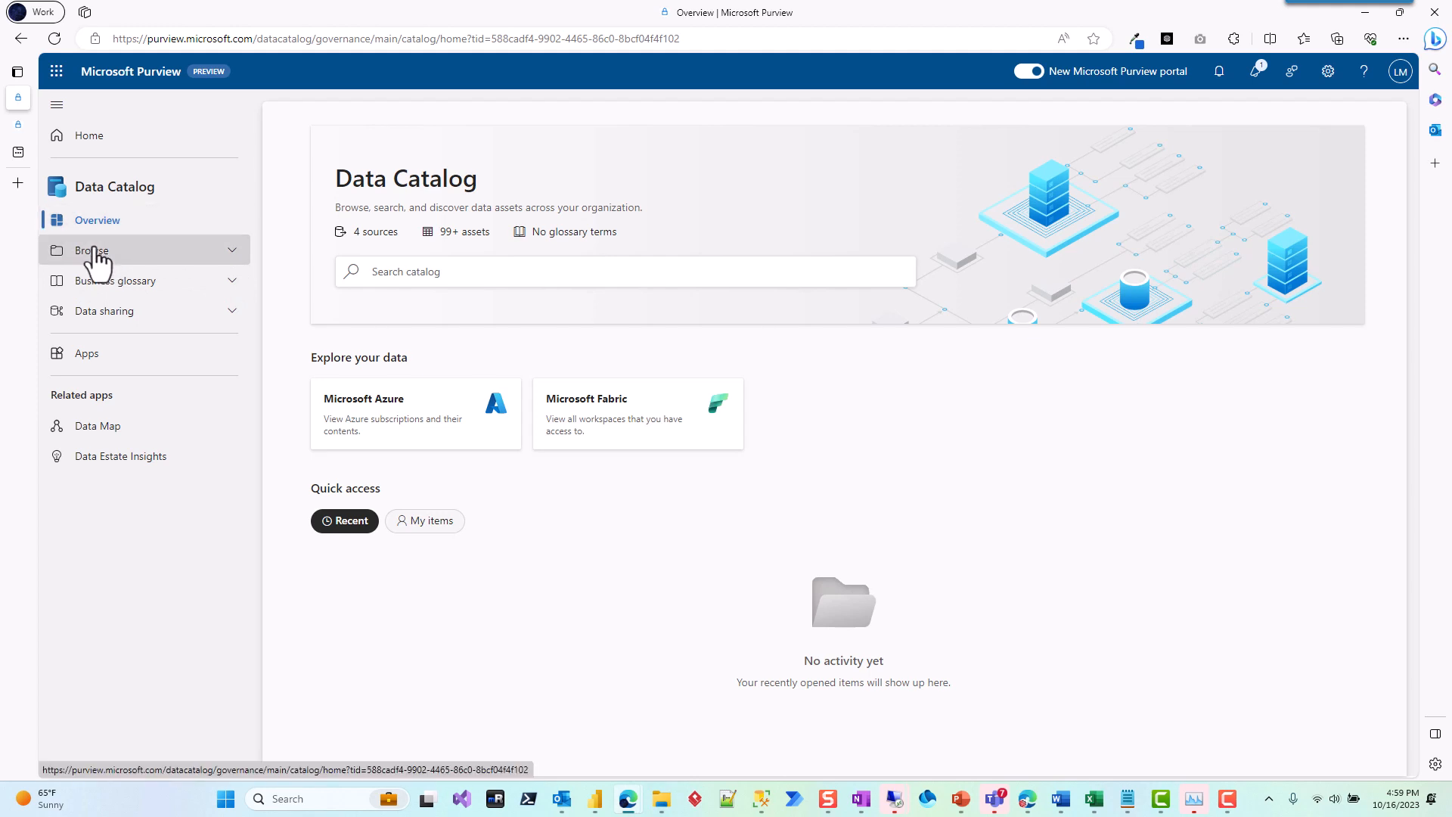
pyautogui.click(95, 253)
pyautogui.click(106, 304)
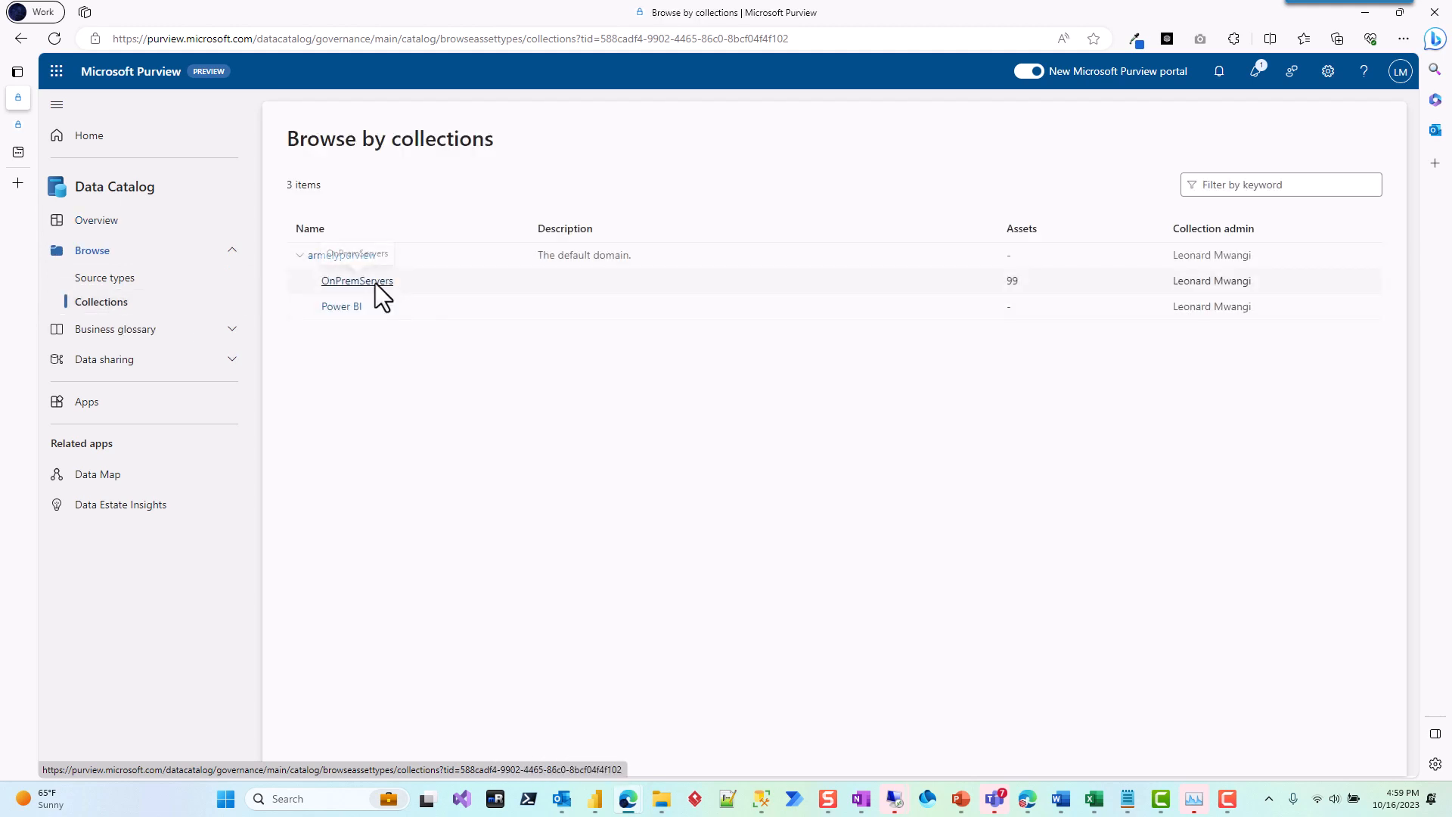
pyautogui.click(376, 284)
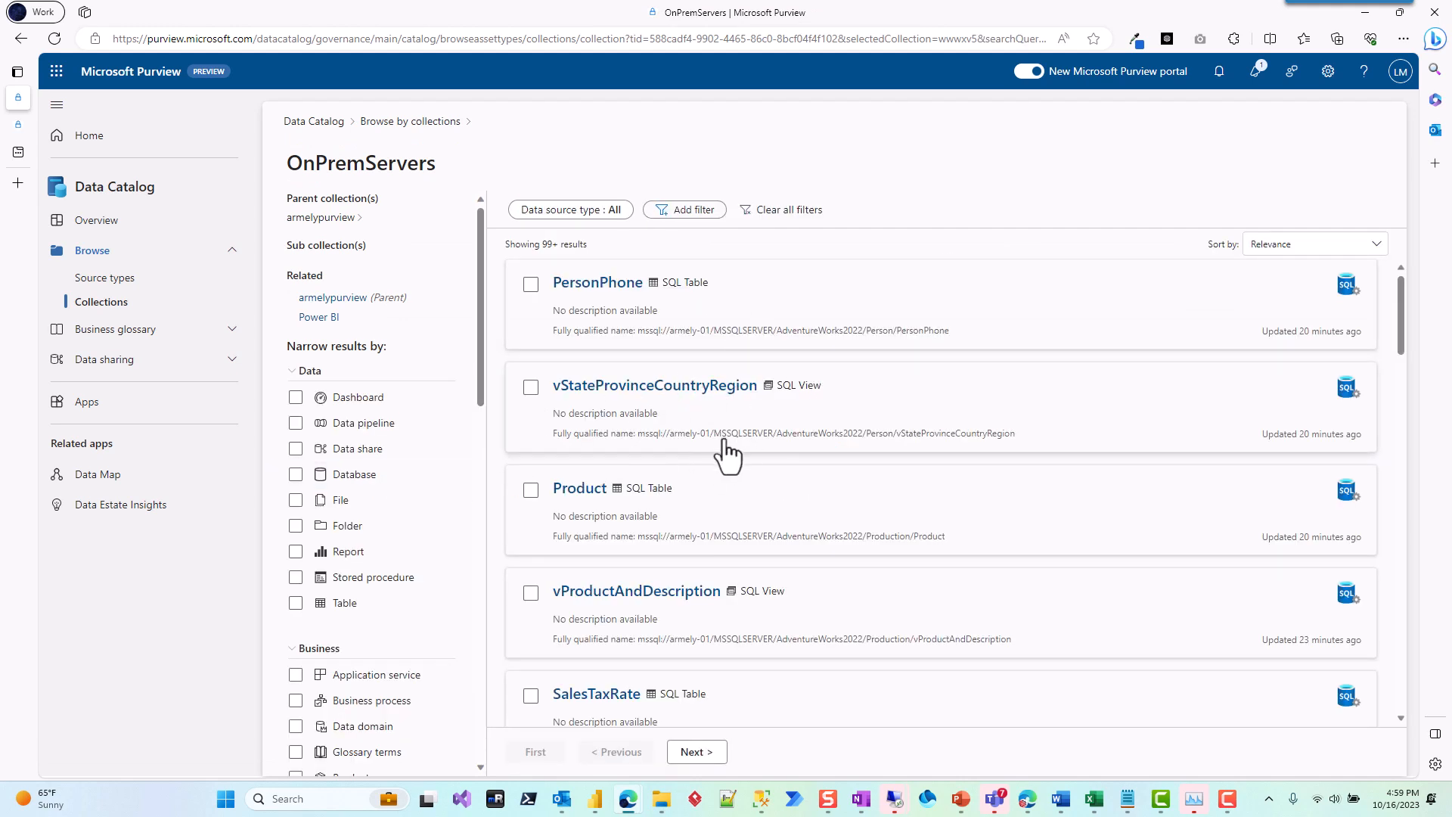
pyautogui.click(1294, 243)
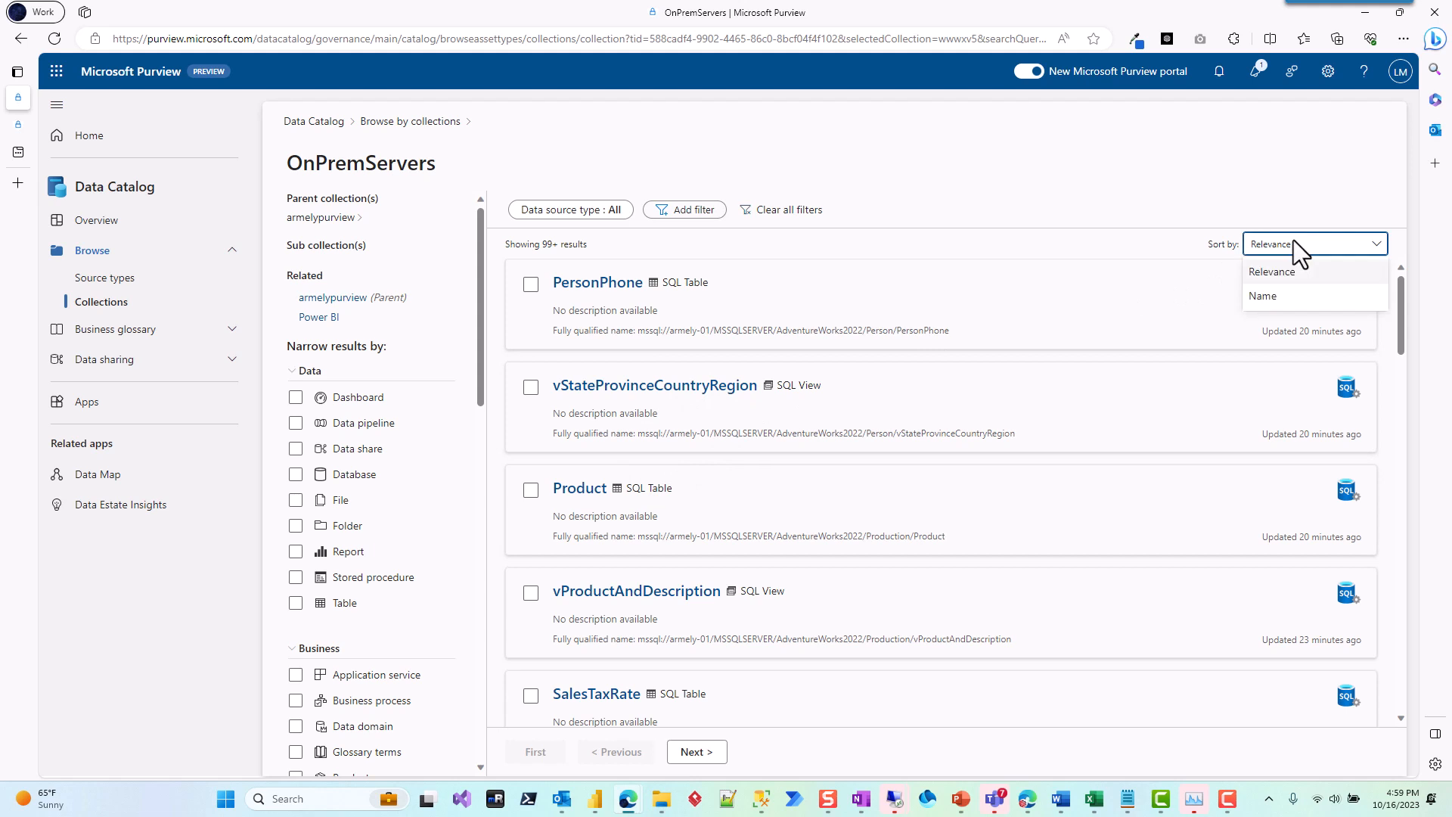
pyautogui.click(1265, 299)
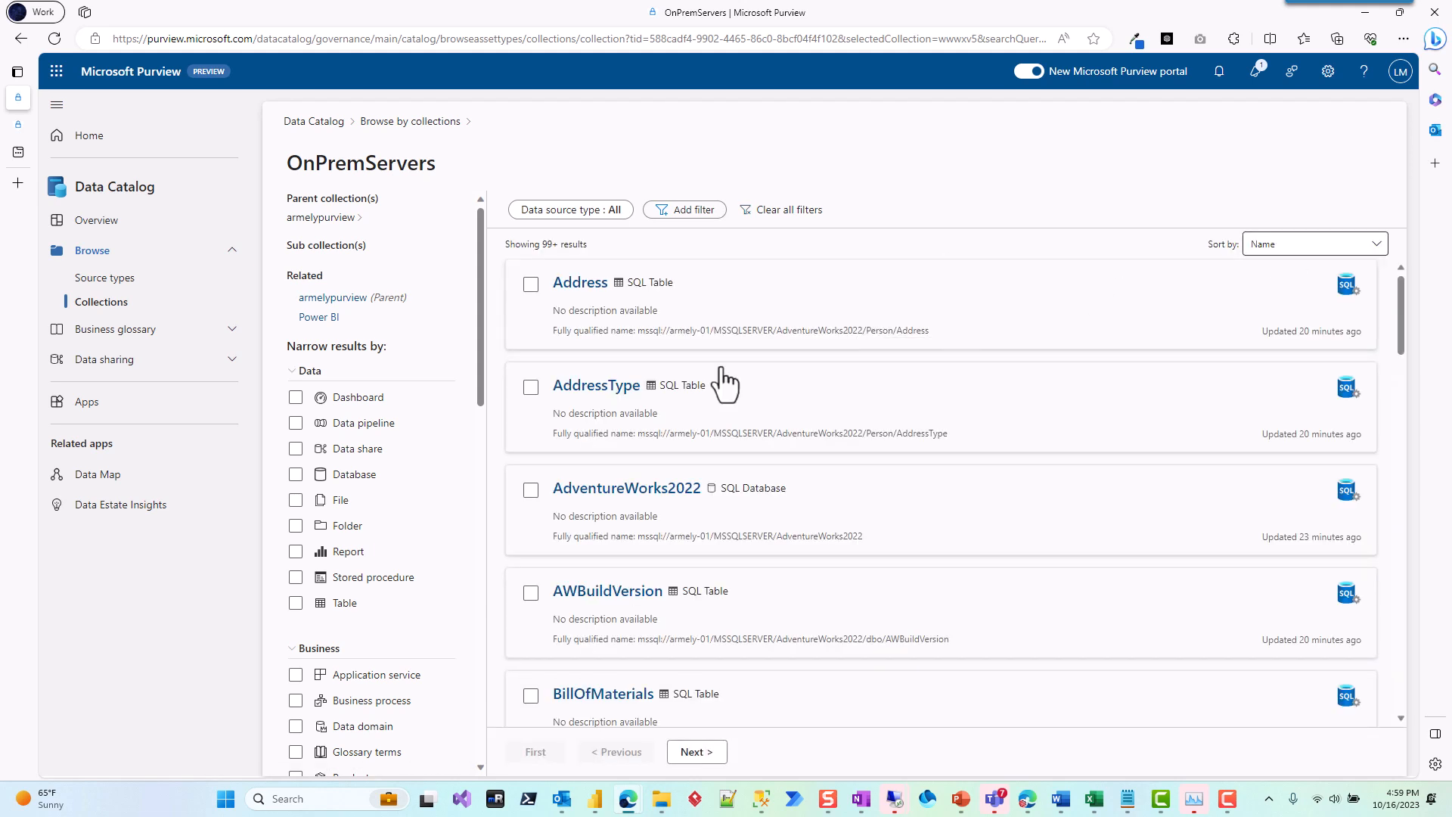
# Step: Compare the last-updated times of the HumanResources tables with those of the other AdventureWorks2022 assets in the list
pyautogui.scroll(-7, 753, 439)
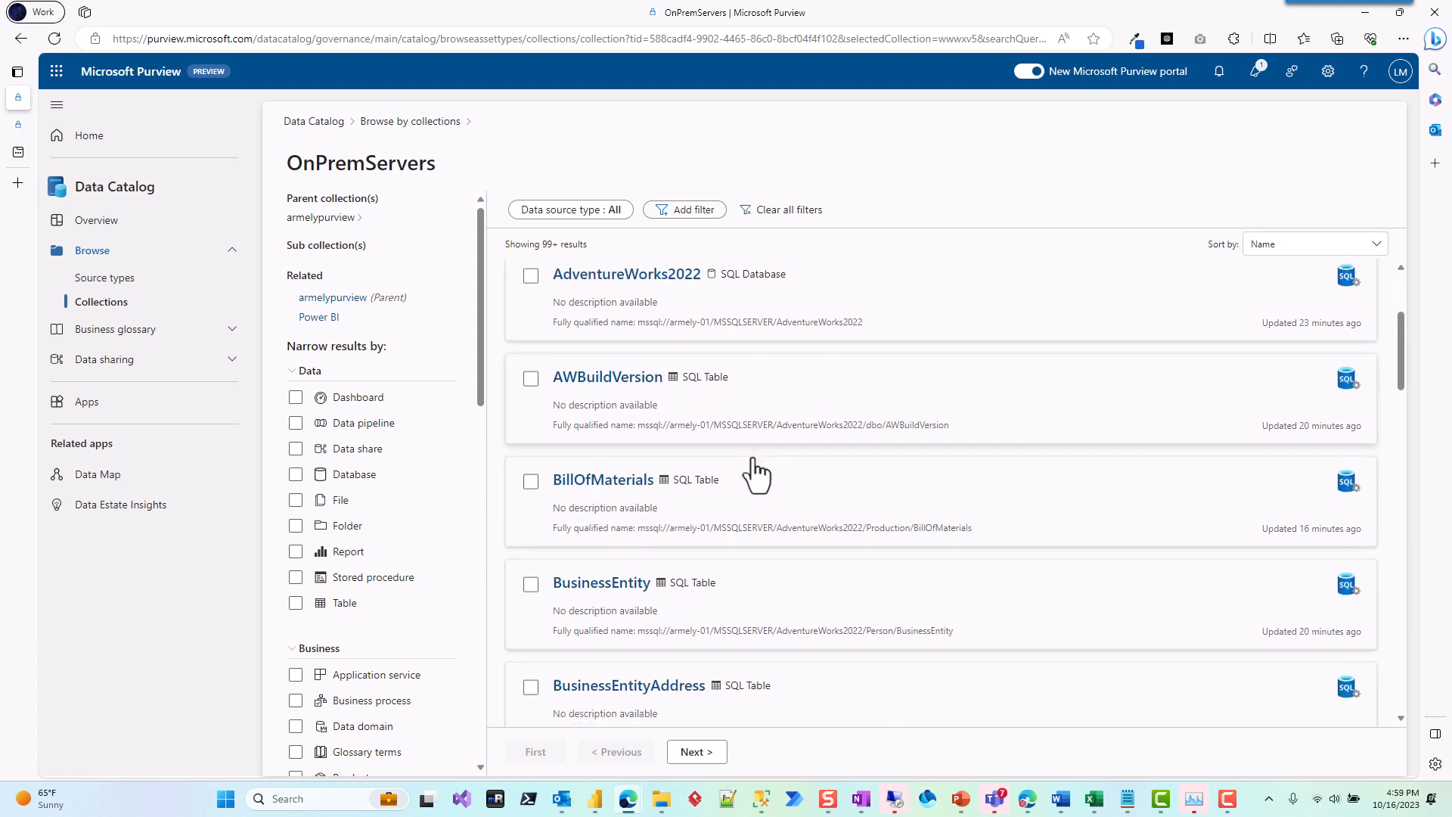
pyautogui.scroll(-12, 752, 471)
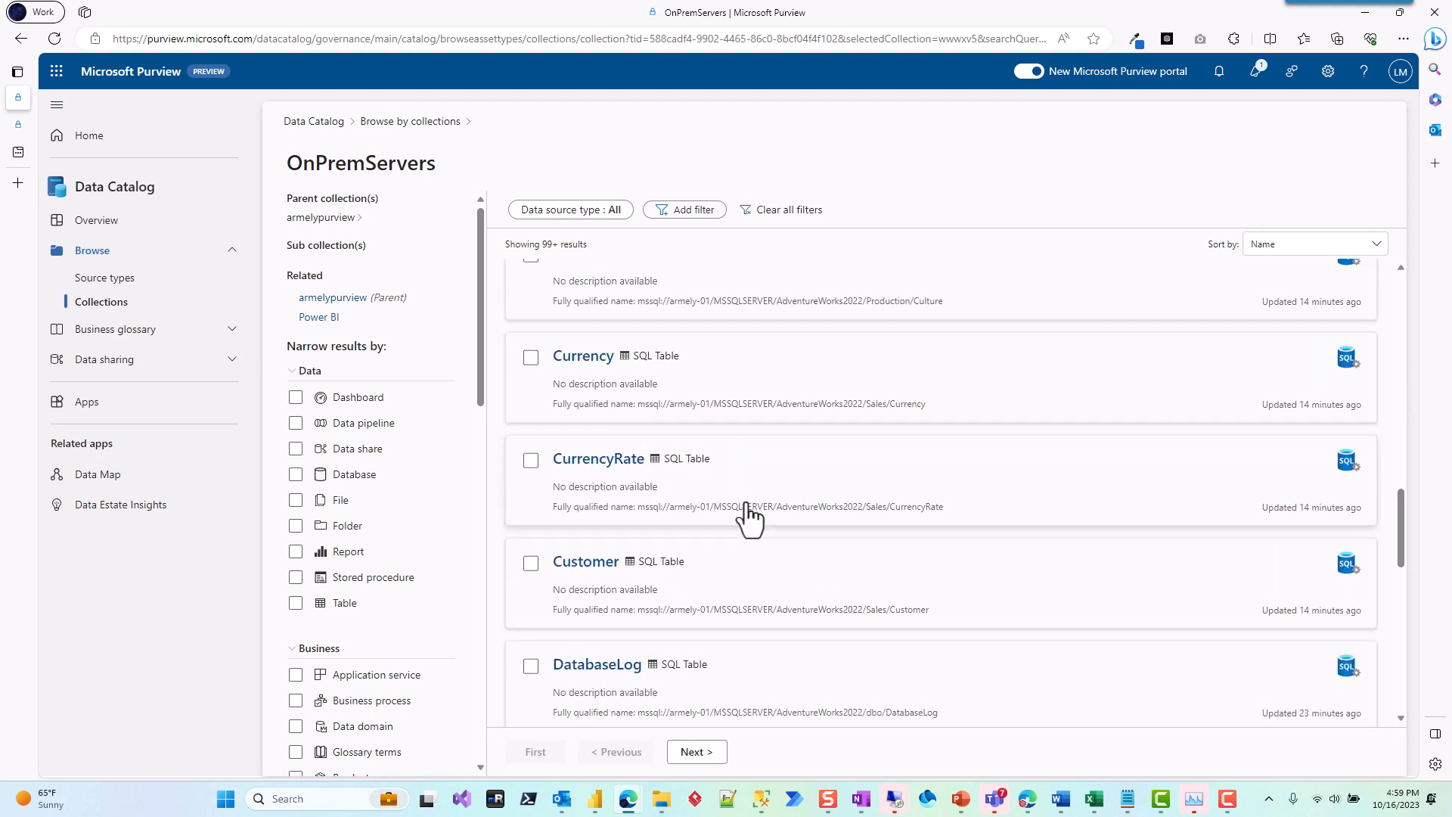
pyautogui.scroll(-7, 746, 510)
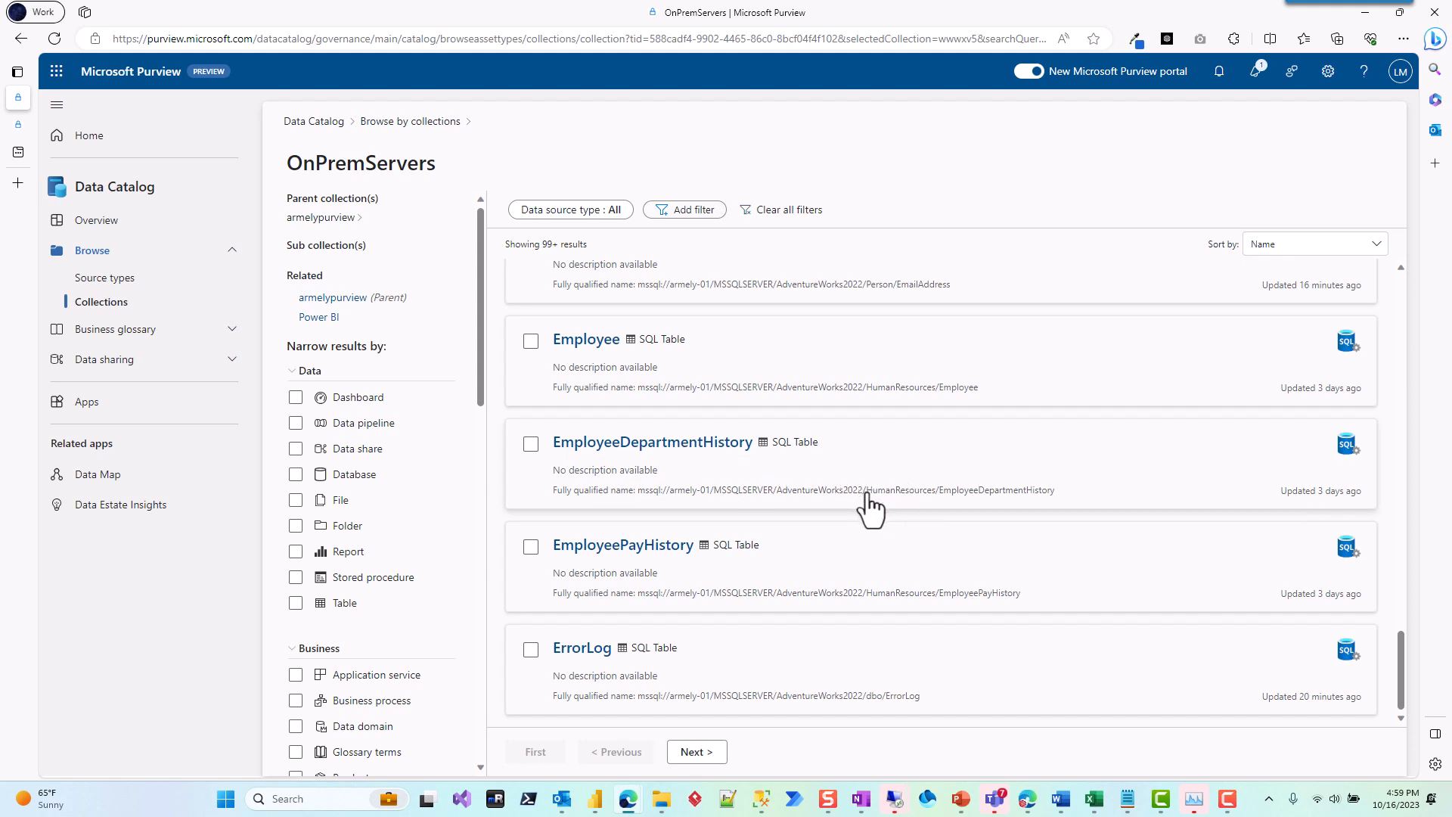
pyautogui.moveTo(865, 490); pyautogui.dragTo(1044, 493)
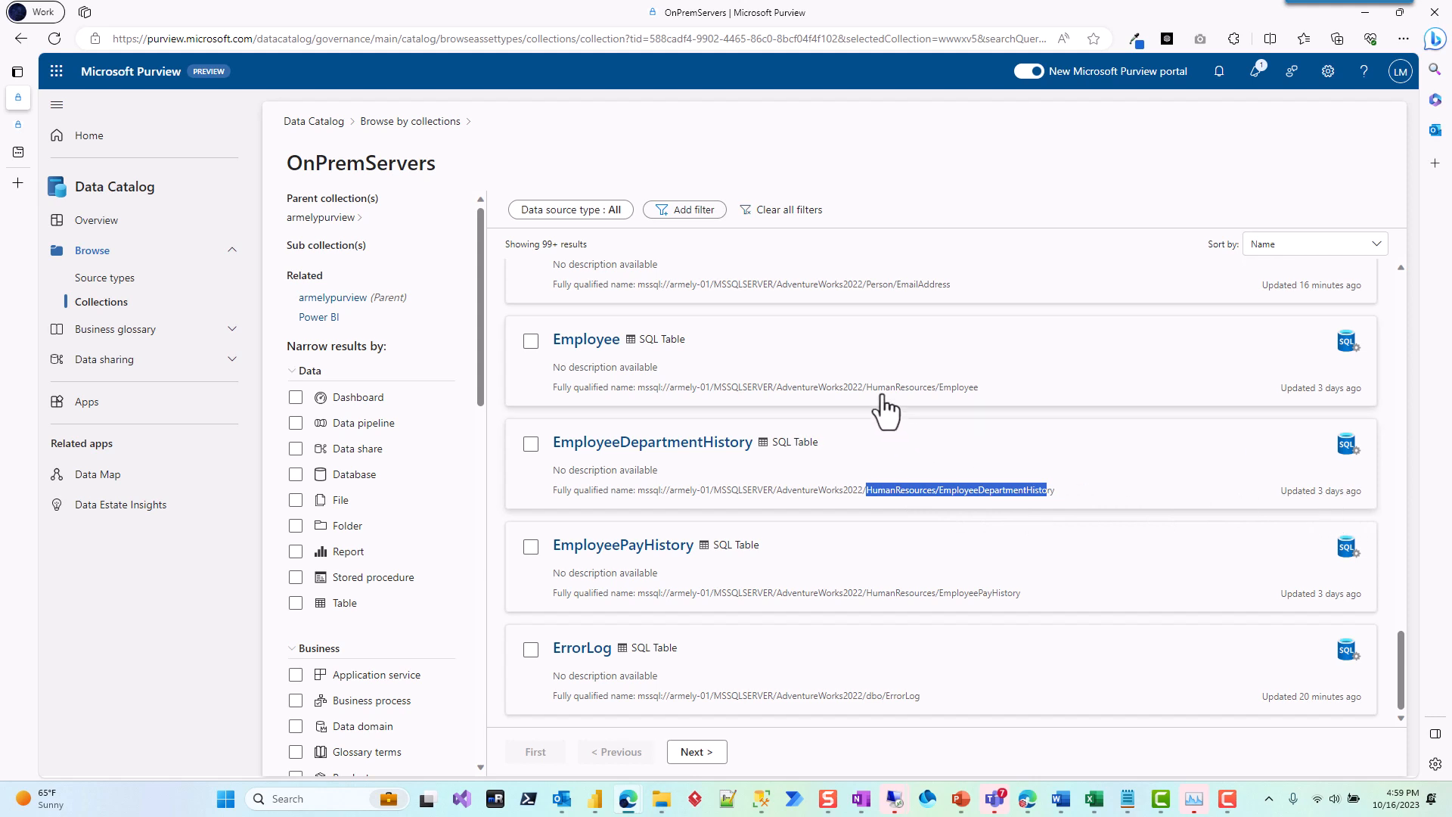
pyautogui.scroll(1, 989, 416)
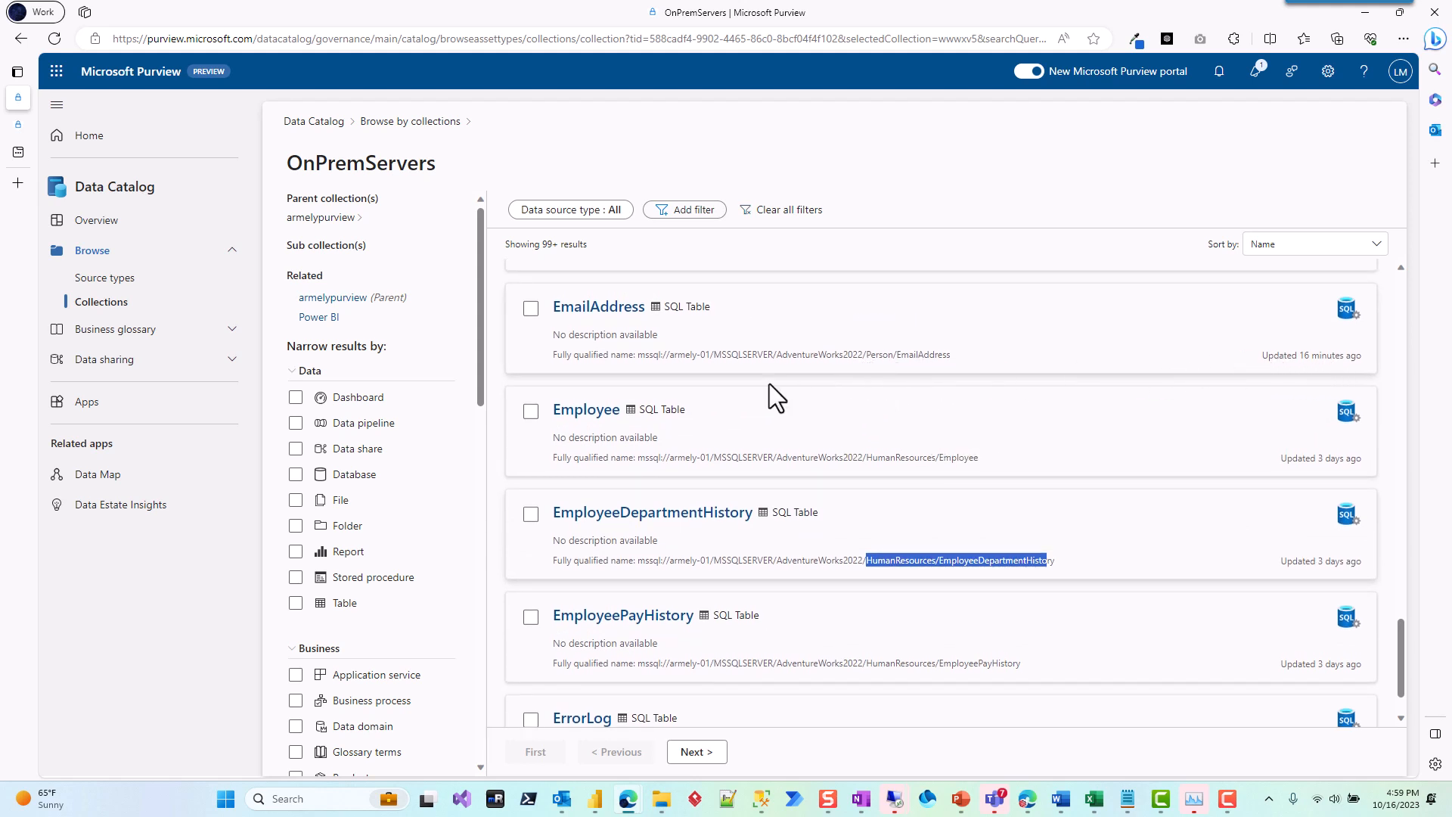
pyautogui.scroll(1, 854, 450)
pyautogui.scroll(2, 855, 450)
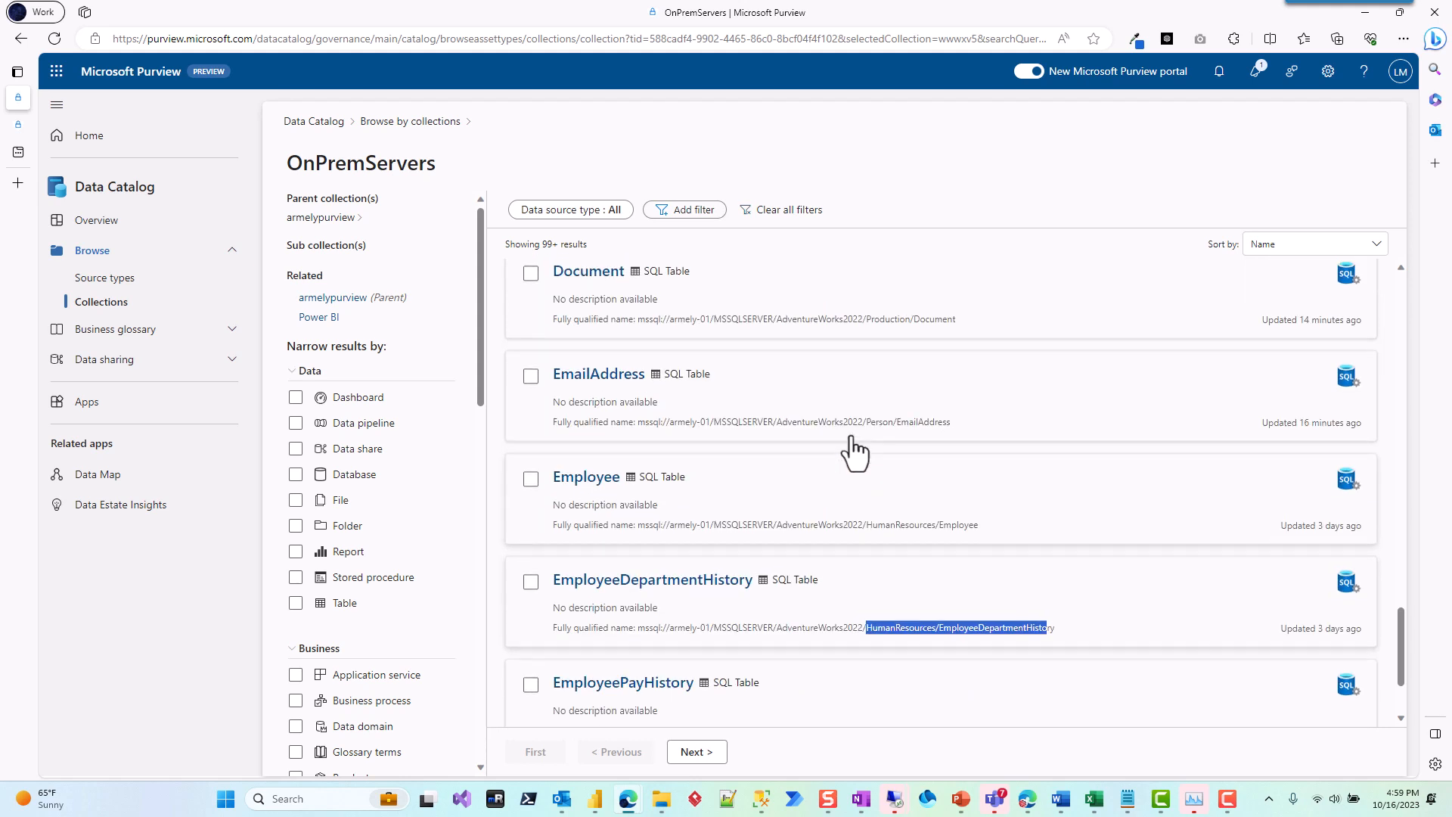
pyautogui.scroll(1, 856, 453)
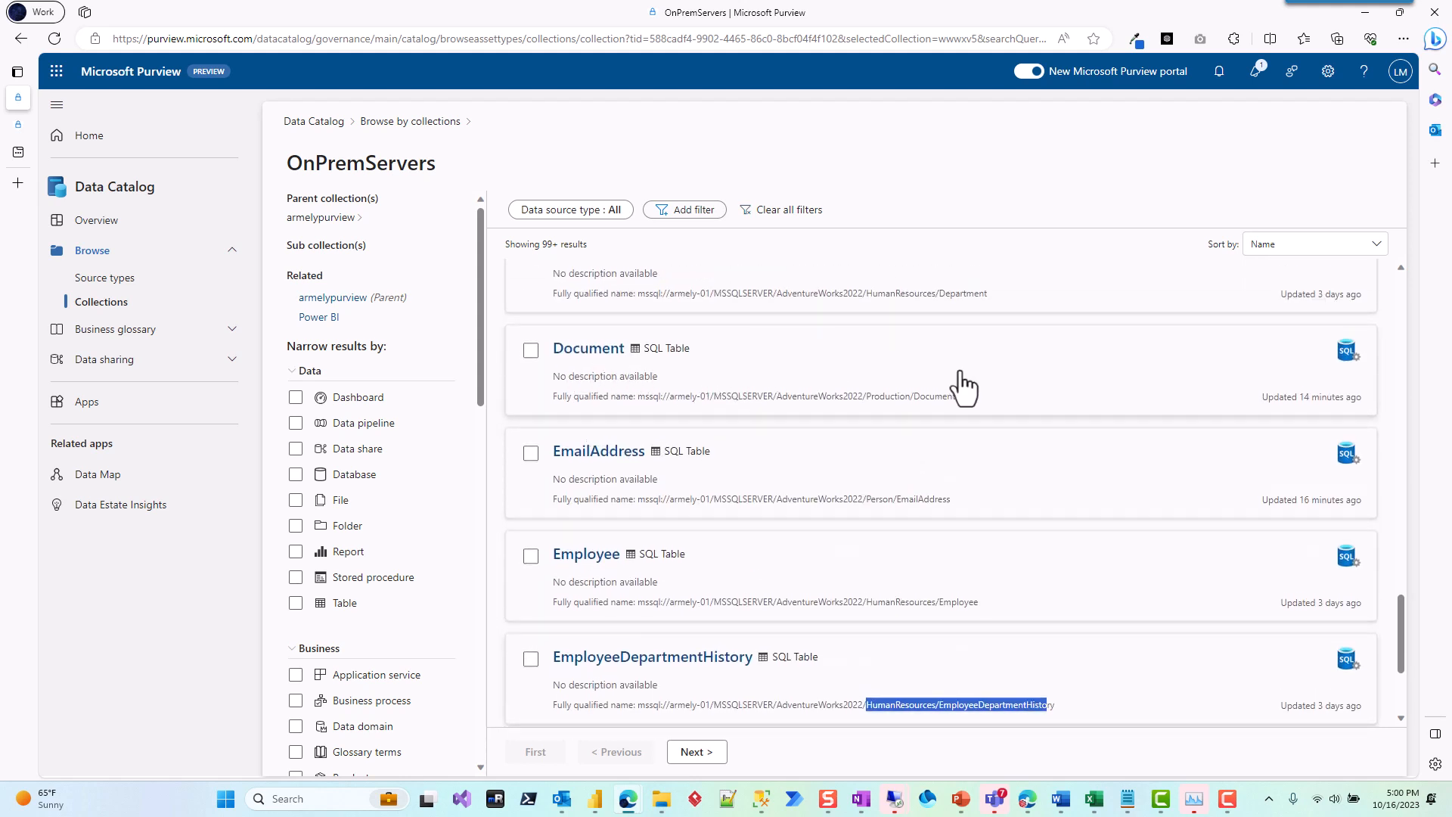
pyautogui.scroll(2, 960, 382)
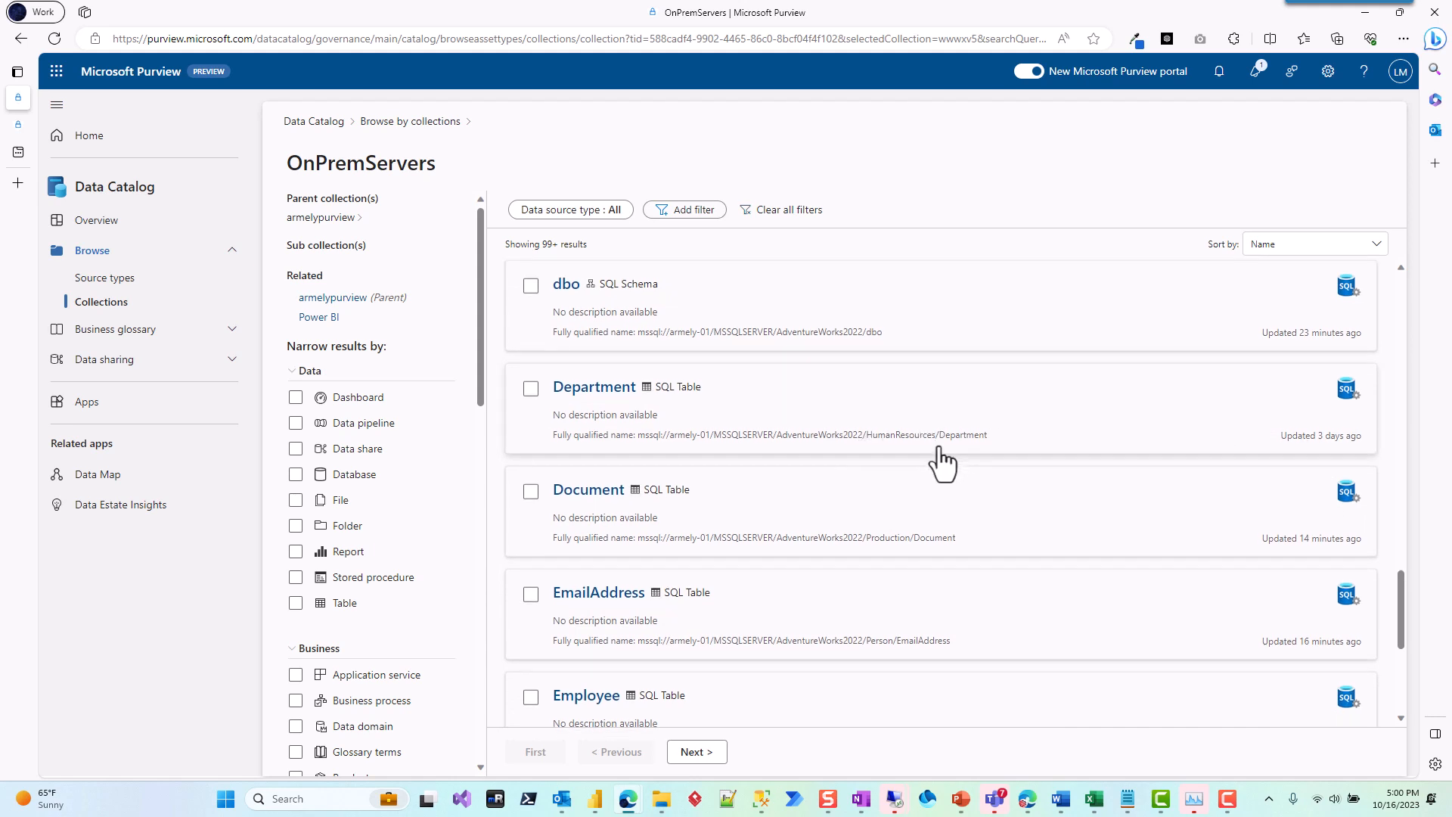
pyautogui.scroll(1, 940, 457)
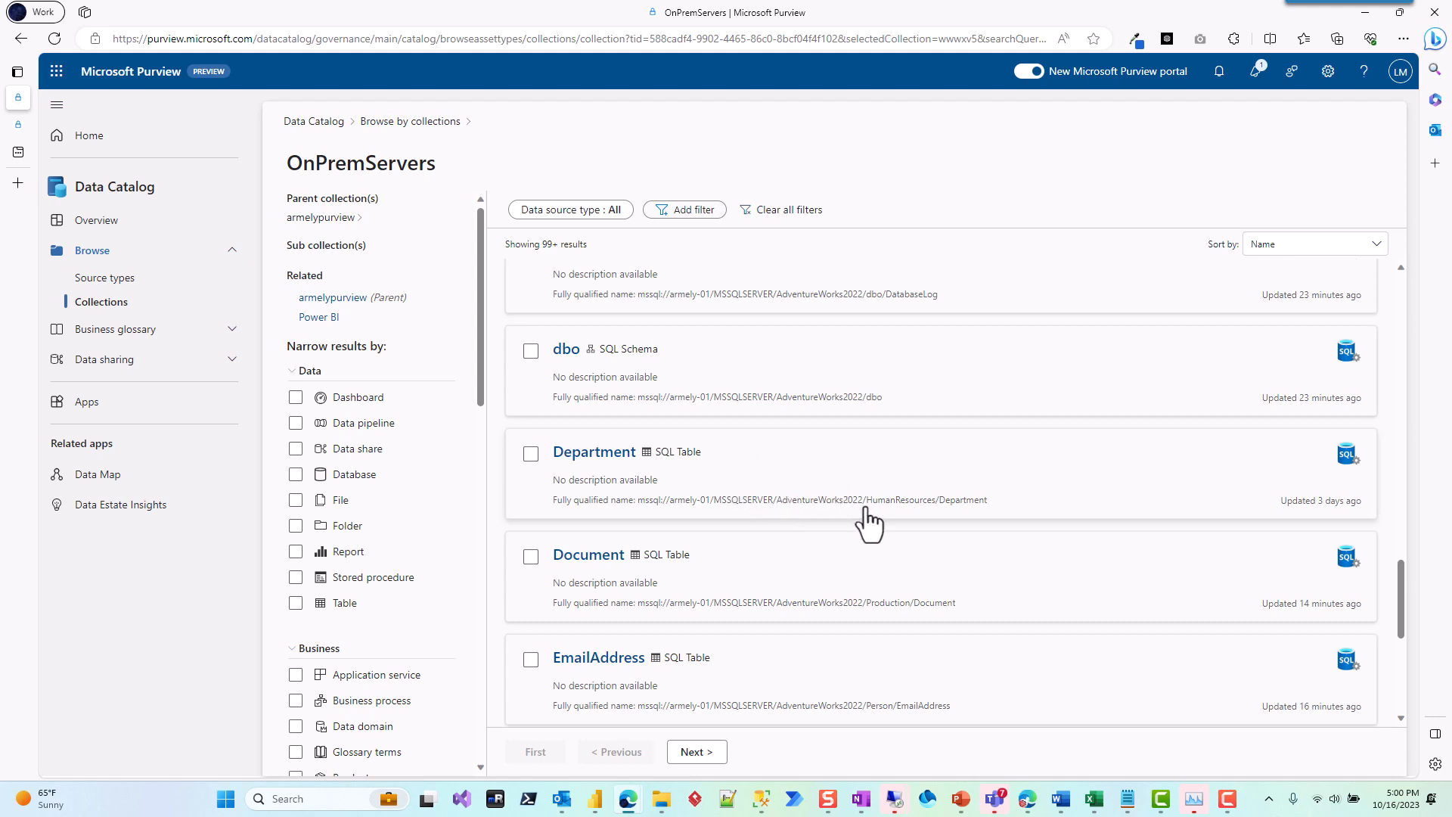
pyautogui.scroll(2, 898, 528)
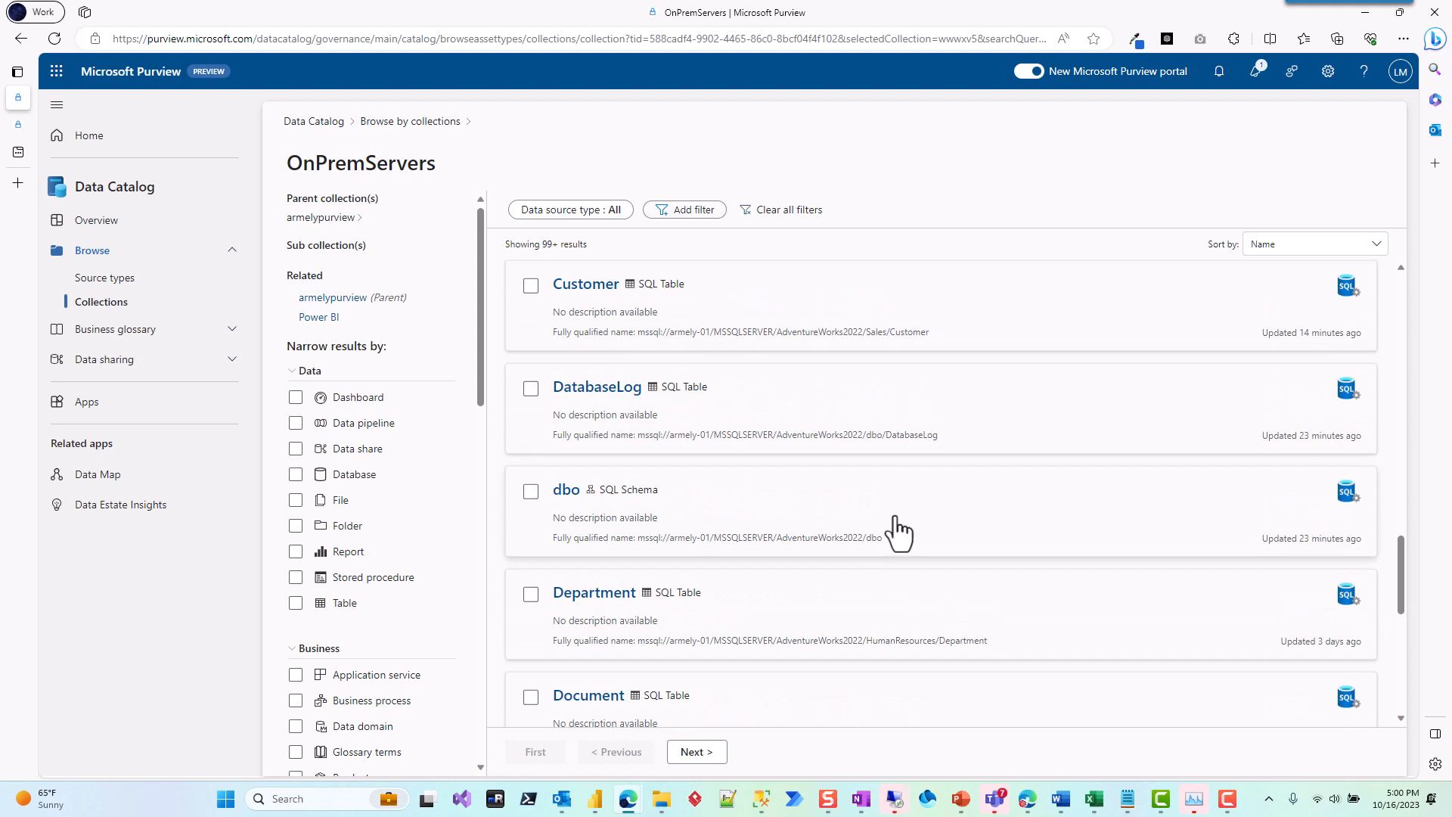
pyautogui.scroll(-2, 898, 533)
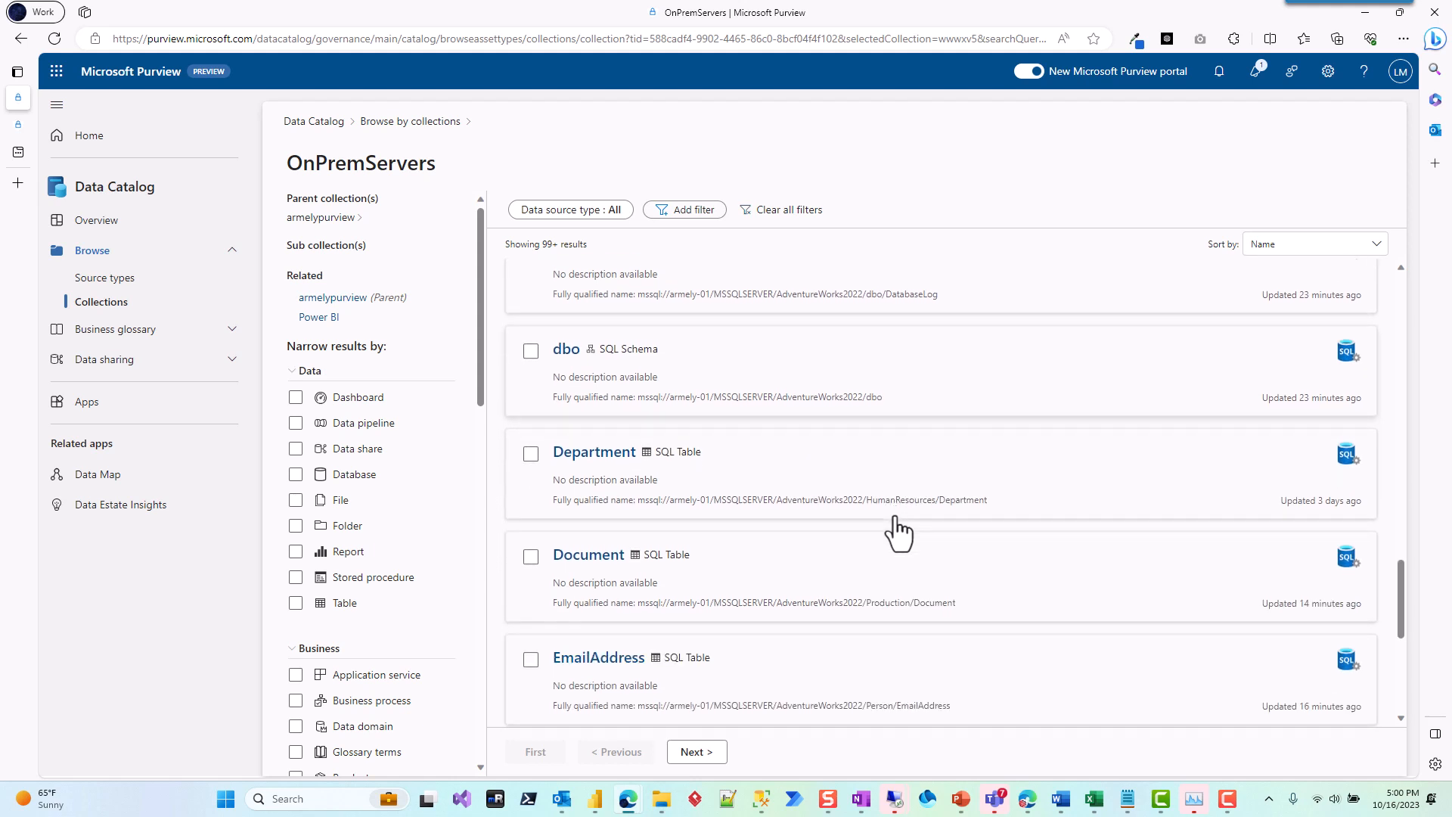